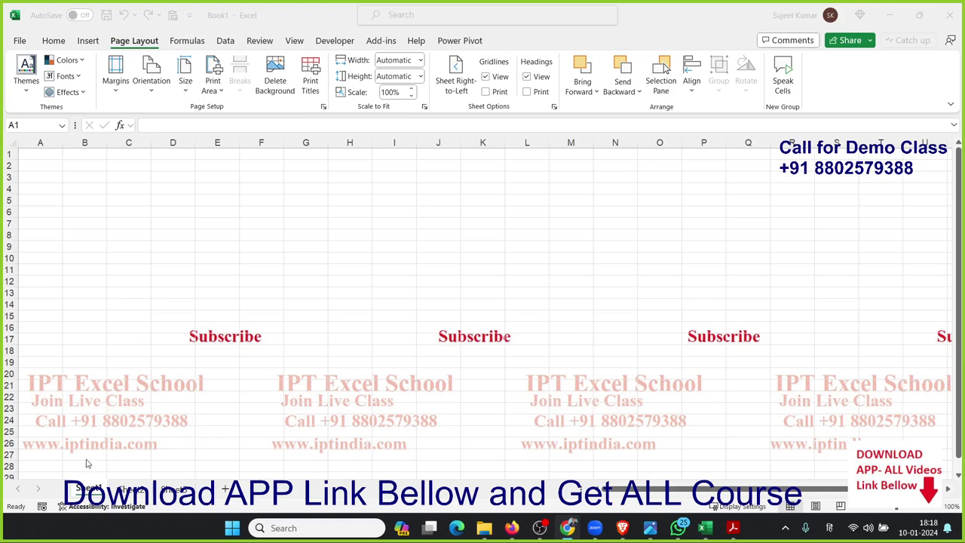
Add three blank sheets, Sheet4, Sheet5 and Sheet6, then go back to Sheet1.
click(226, 489)
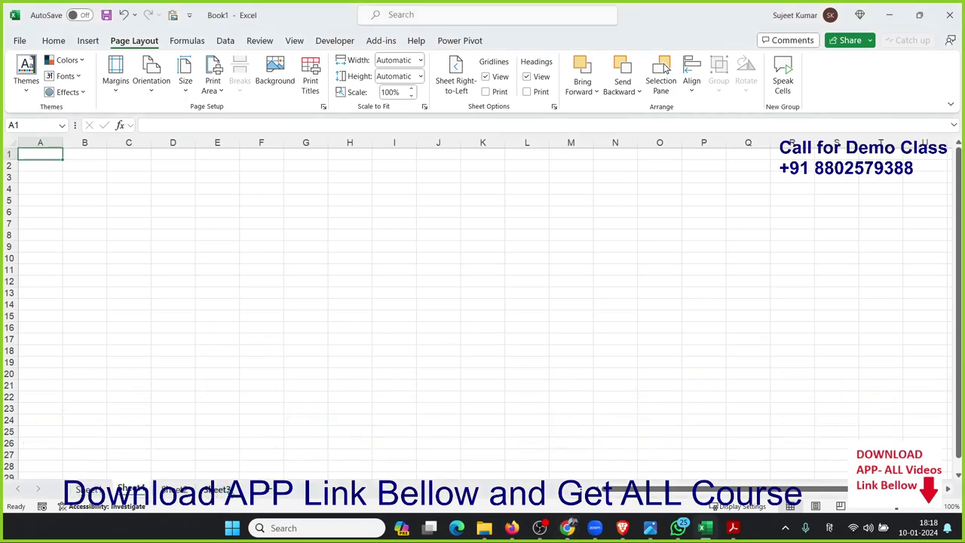
click(270, 489)
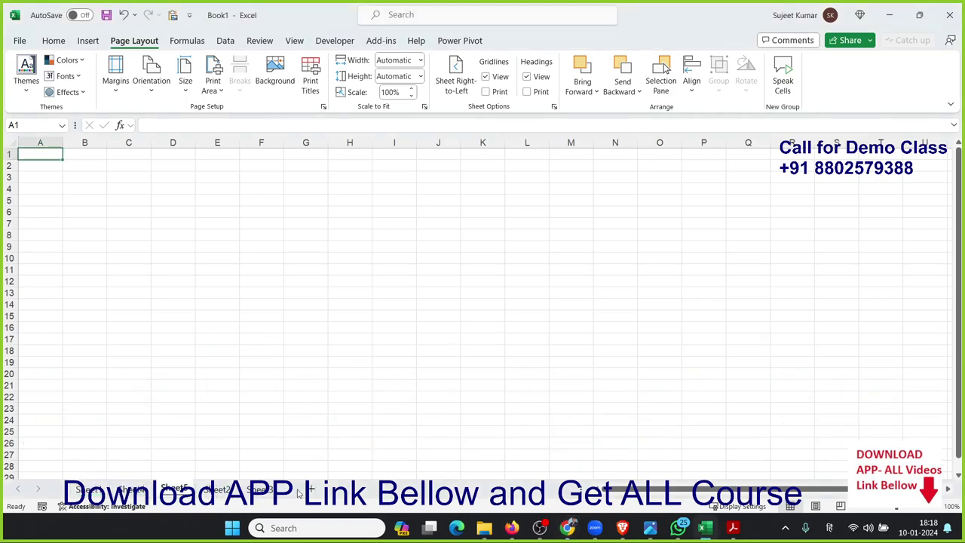
click(311, 489)
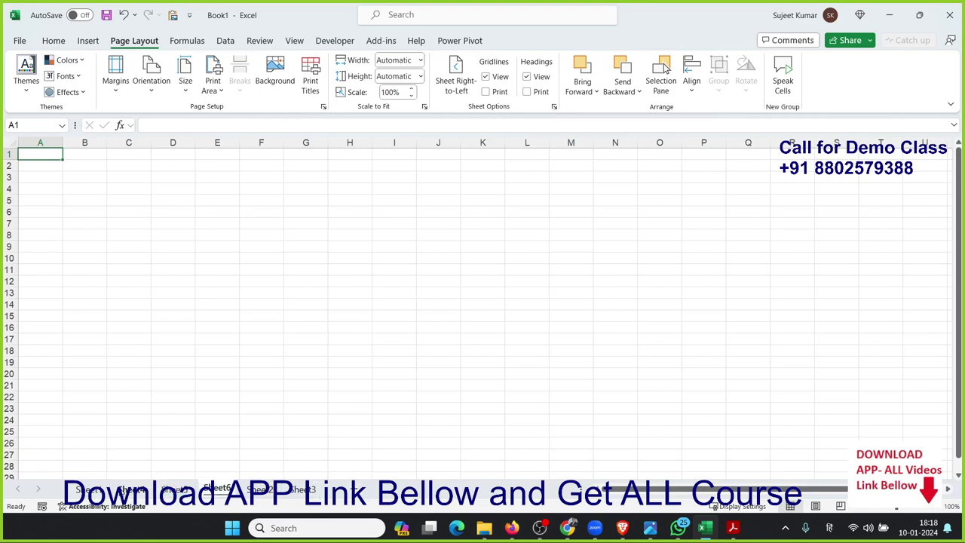
click(88, 489)
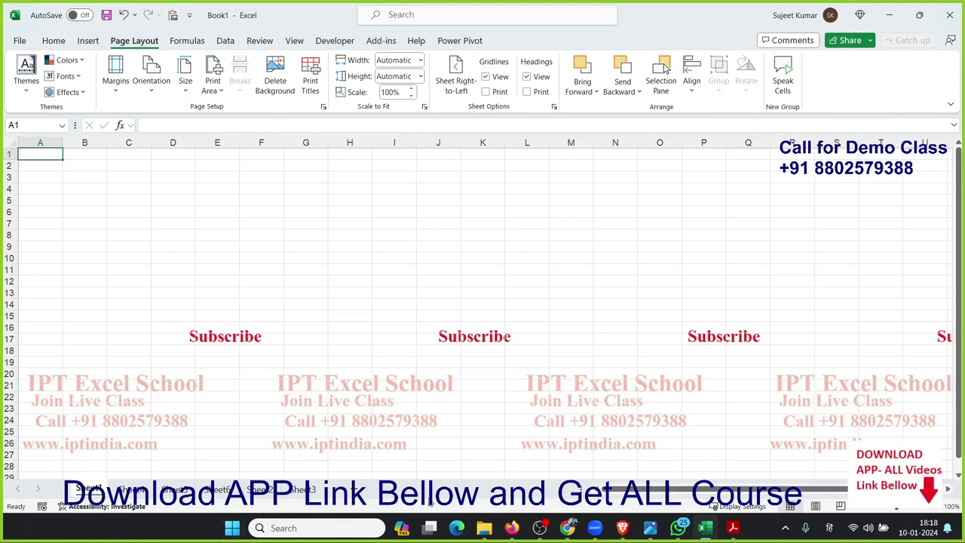
click(649, 530)
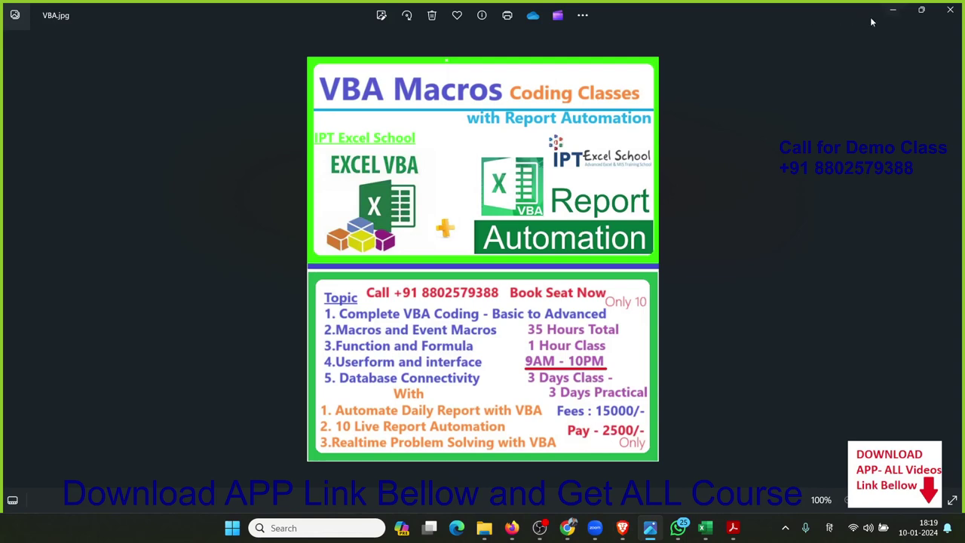
click(892, 15)
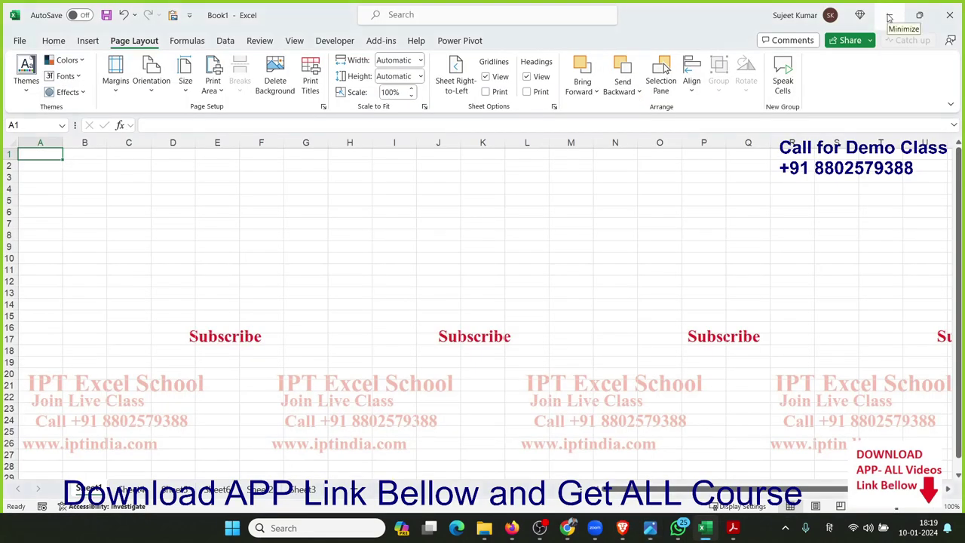
Look through the sheet tabs from Sheet5 to Sheet3, return to Sheet1, and show the Developer ribbon.
key(alt)
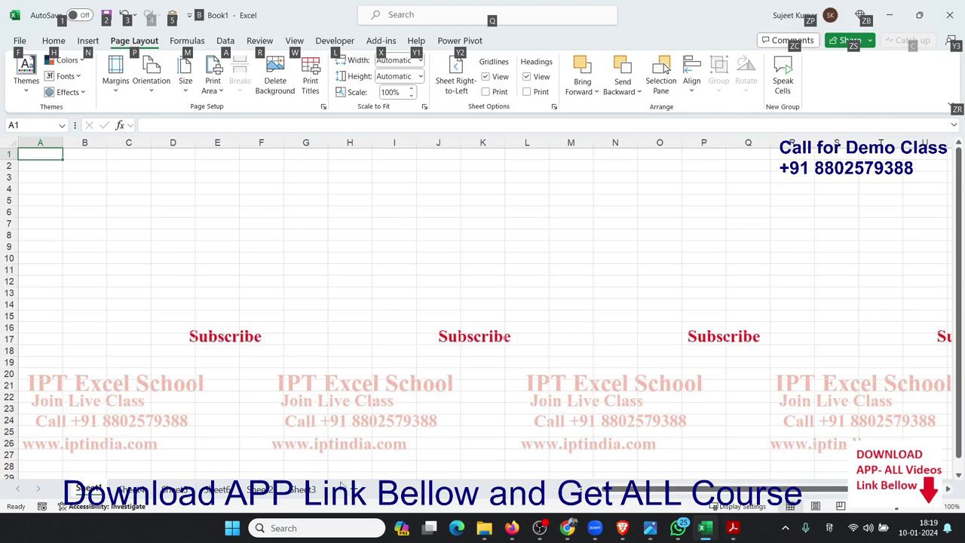
click(175, 490)
key(ctrl+Page_Down)
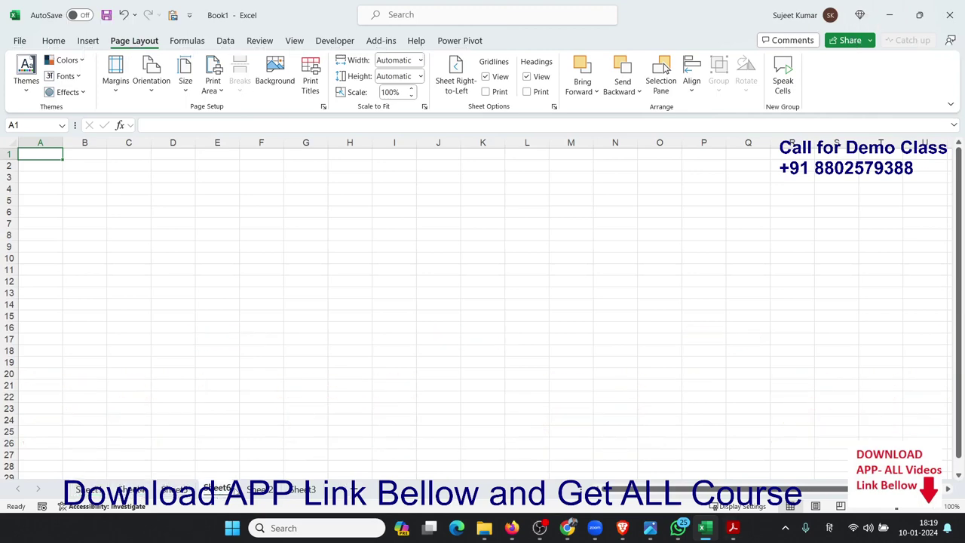
key(ctrl+Page_Down)
key(ctrl+Page_Down)
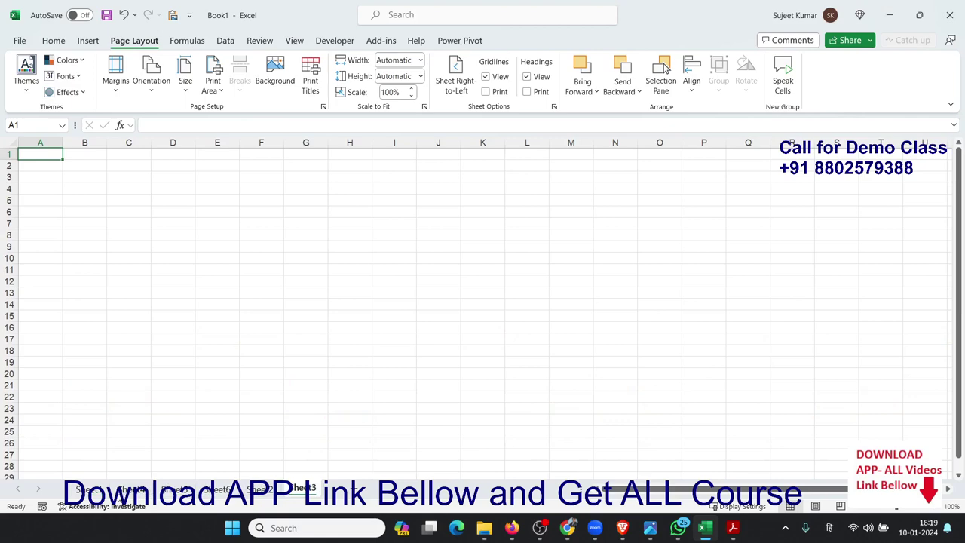
click(101, 491)
click(350, 42)
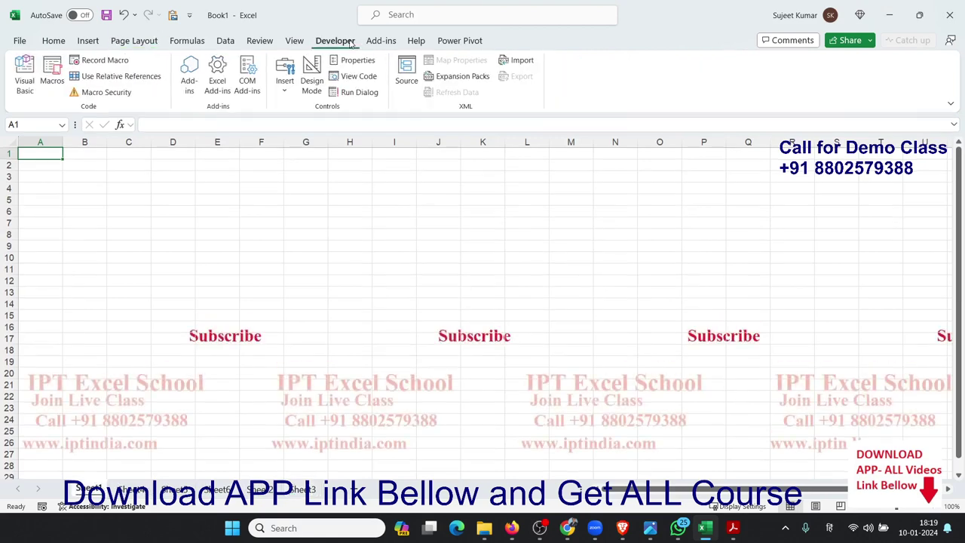
Open the Visual Basic editor and insert two code modules, Module1 and Module2.
click(23, 76)
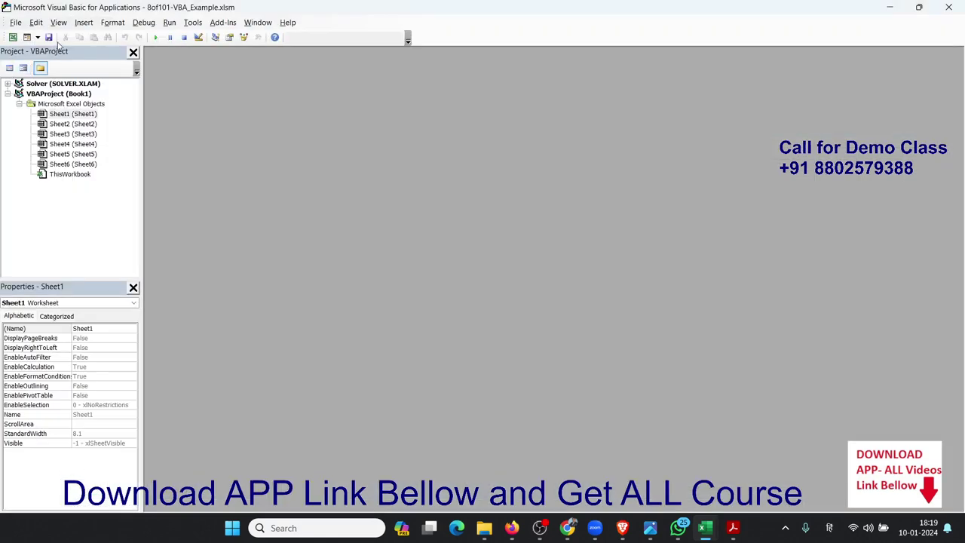
click(83, 22)
click(103, 63)
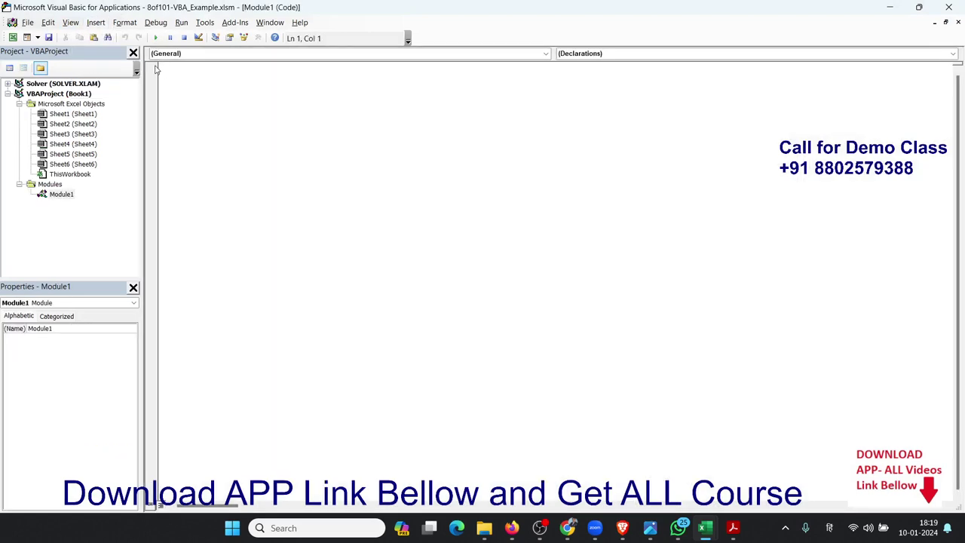
click(98, 23)
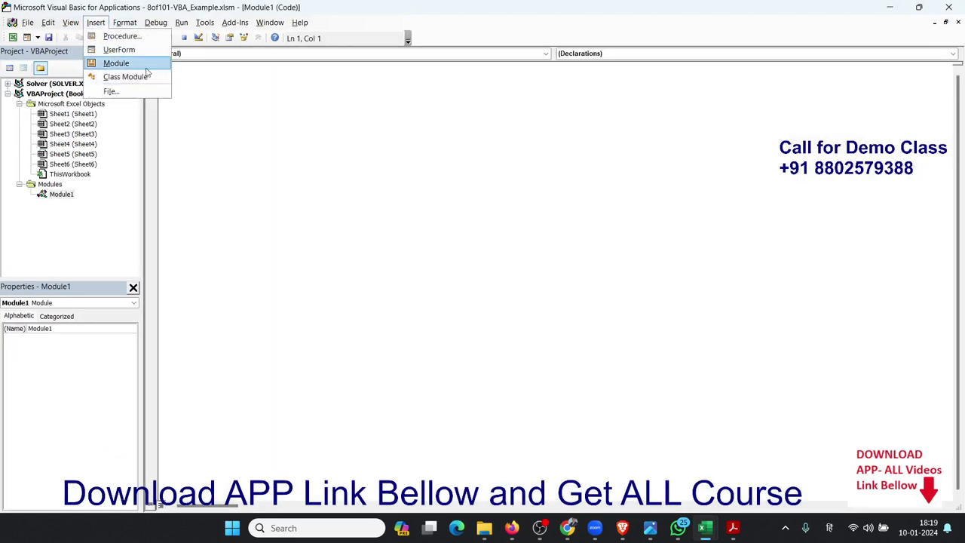
click(138, 63)
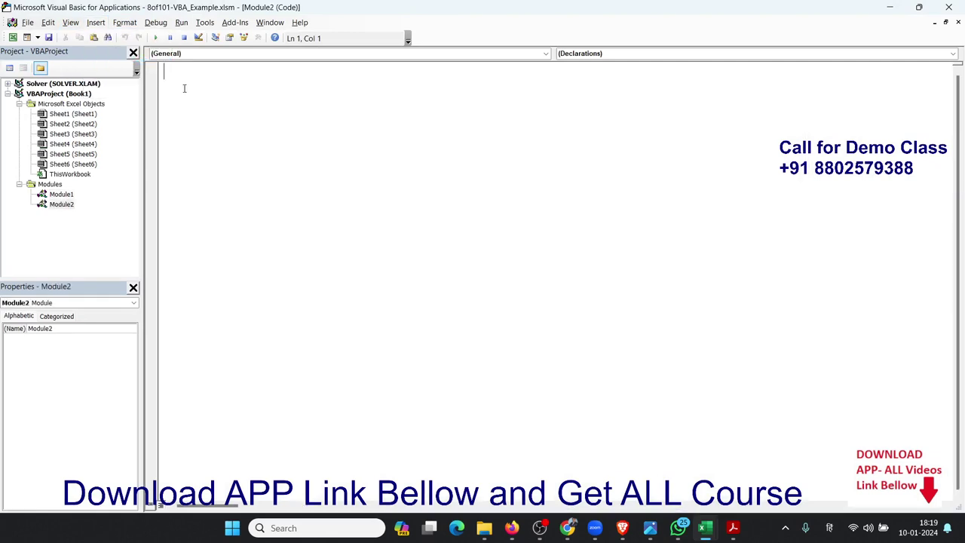
Switch the input language from Hindi to English and start the procedure Sub sam_9() in Module2.
text(s)
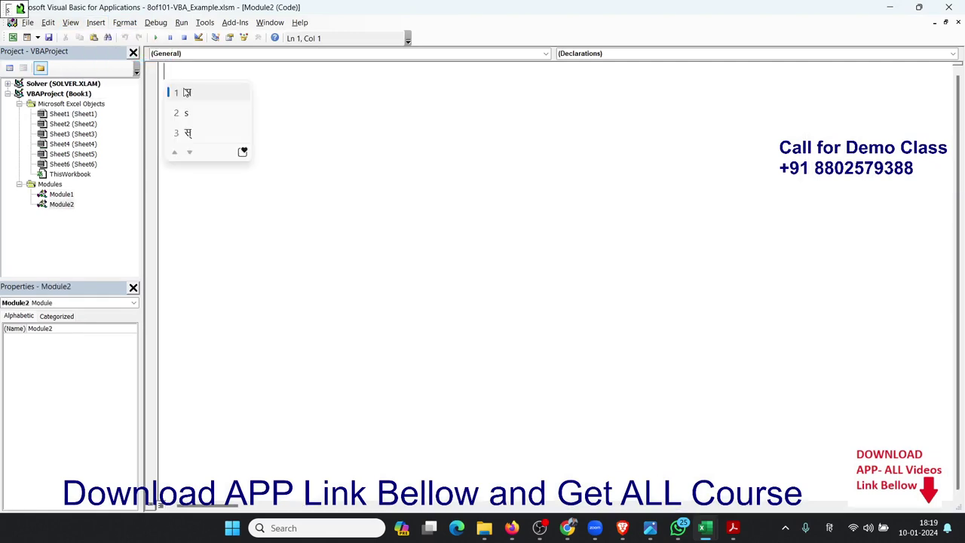
click(830, 528)
click(796, 387)
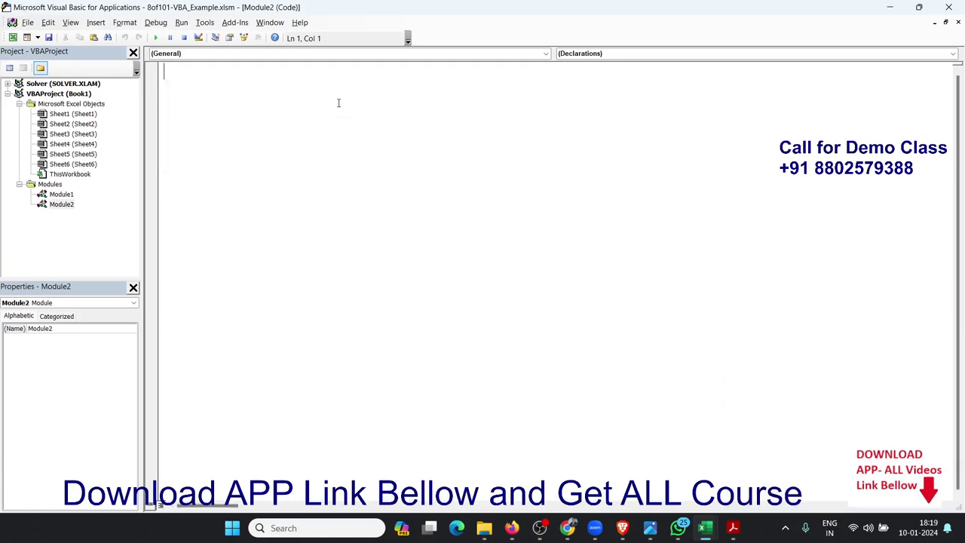
text(Sub )
text(h)
text(e)
key(BackSpace)
key(BackSpace)
text(sa)
text(m)
text(_9()
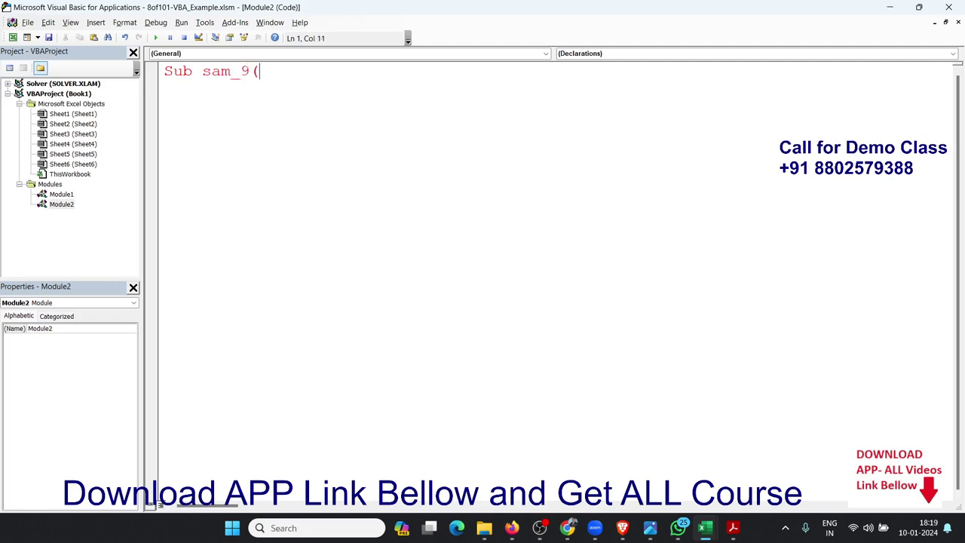
key(Return)
key(Return)
key(Return)
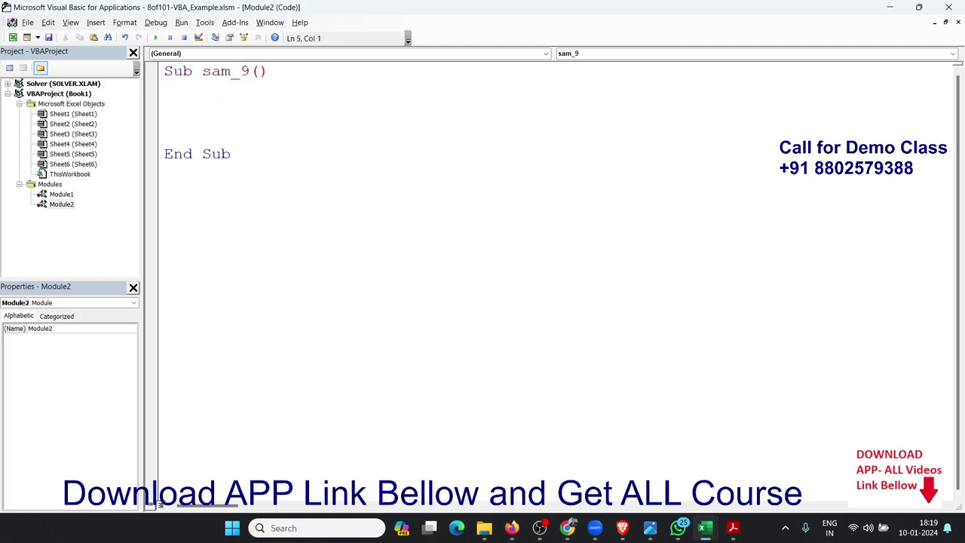
Declare the loop variable with Dim w As Worksheet inside sam_9.
key(Up)
click(165, 104)
text(dim w a)
text(s wo)
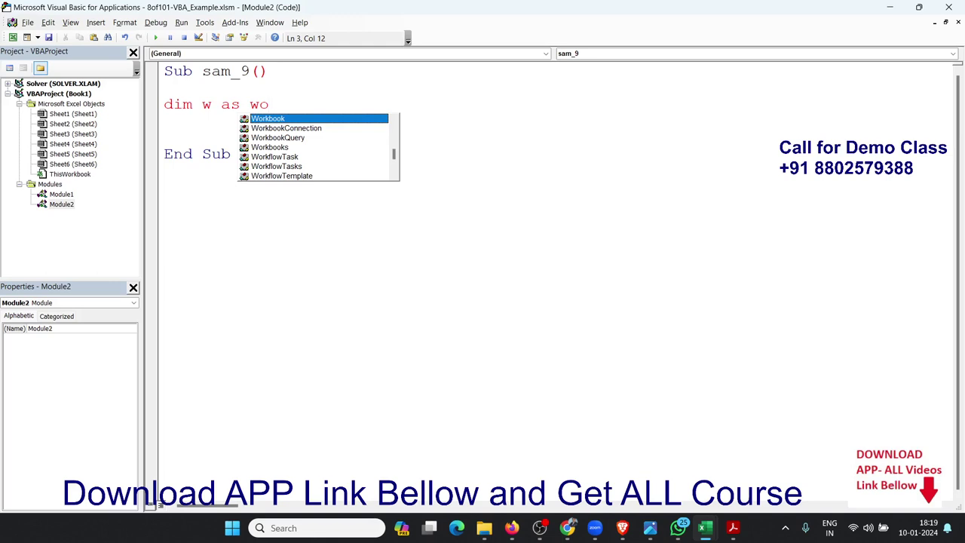
text(rksh)
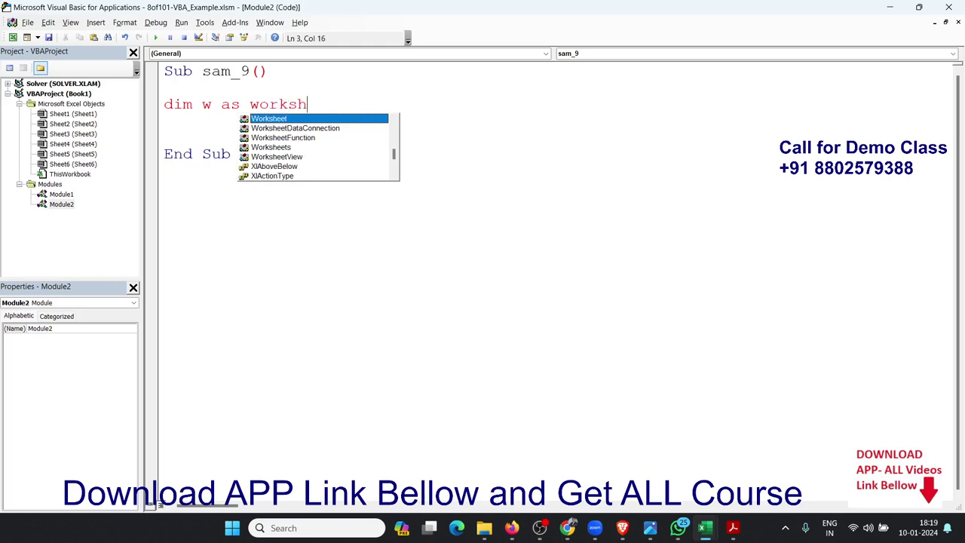
key(Down)
key(Down)
key(Down)
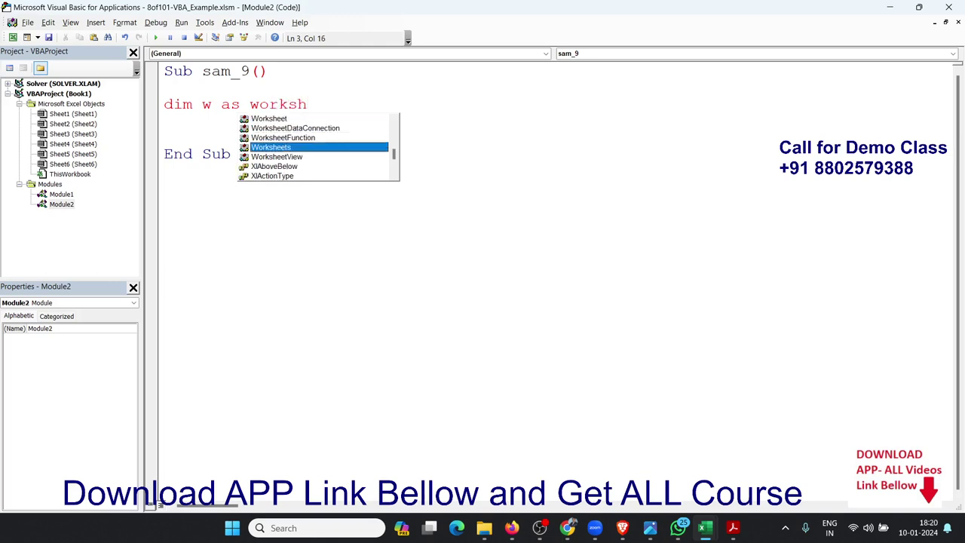
key(Tab)
key(BackSpace)
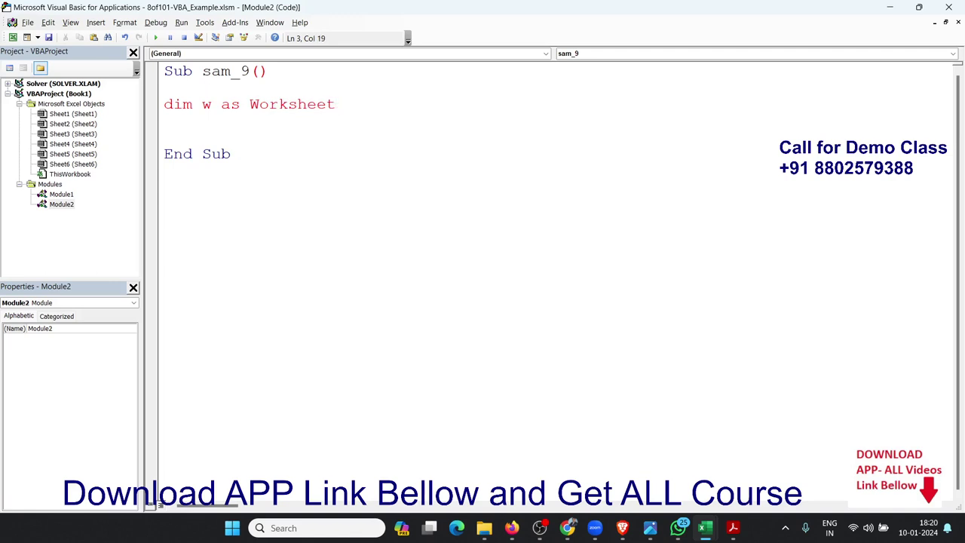
key(Return)
key(Return)
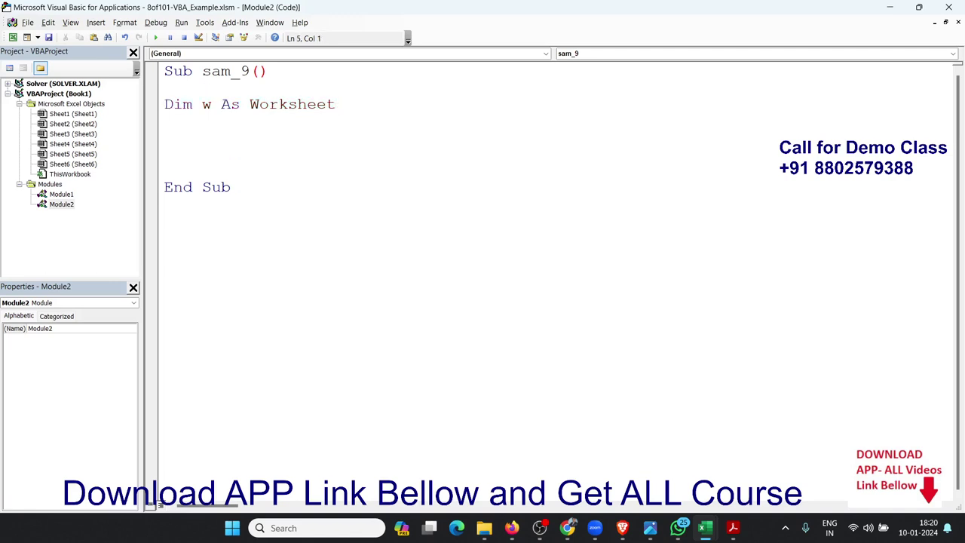
Write an empty For Each w In ActiveWorkbook.Worksheets … Next w loop.
text(for ea)
text(ch w in a)
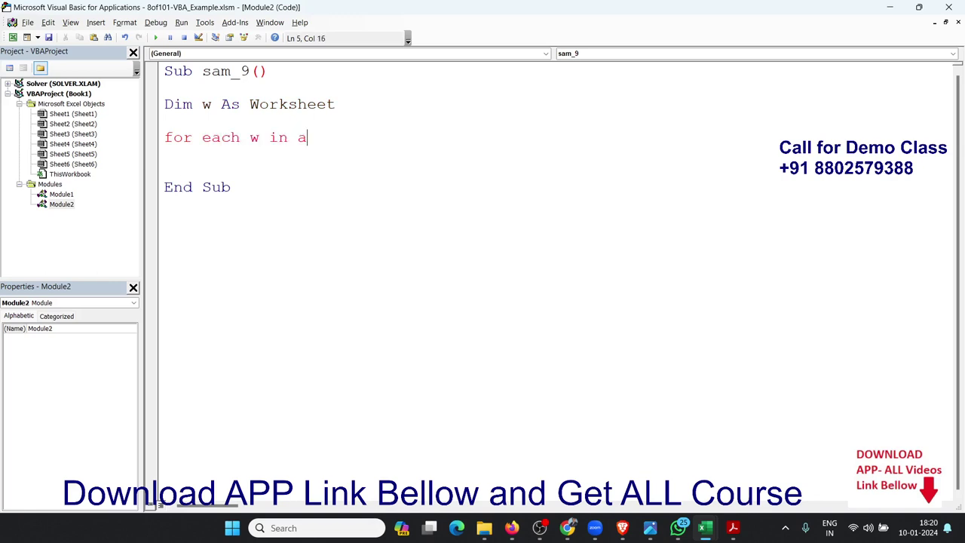
text(ctive)
text(wo)
text(rkbok)
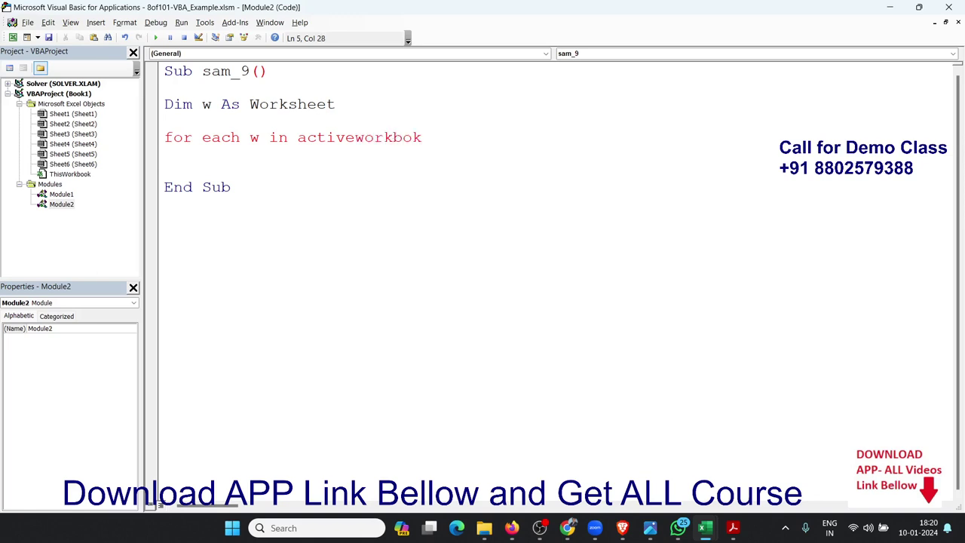
key(BackSpace)
text(ok)
text(.wo)
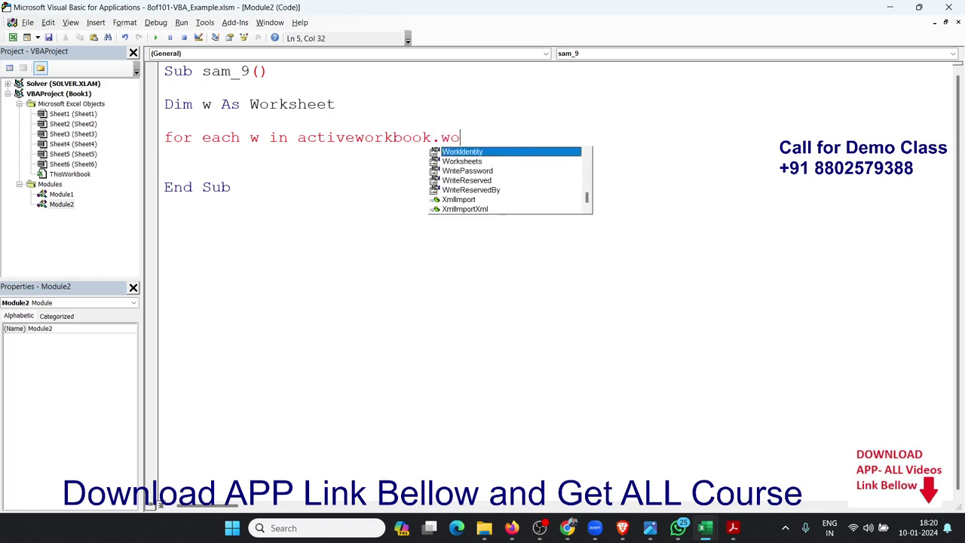
text(rk)
key(Tab)
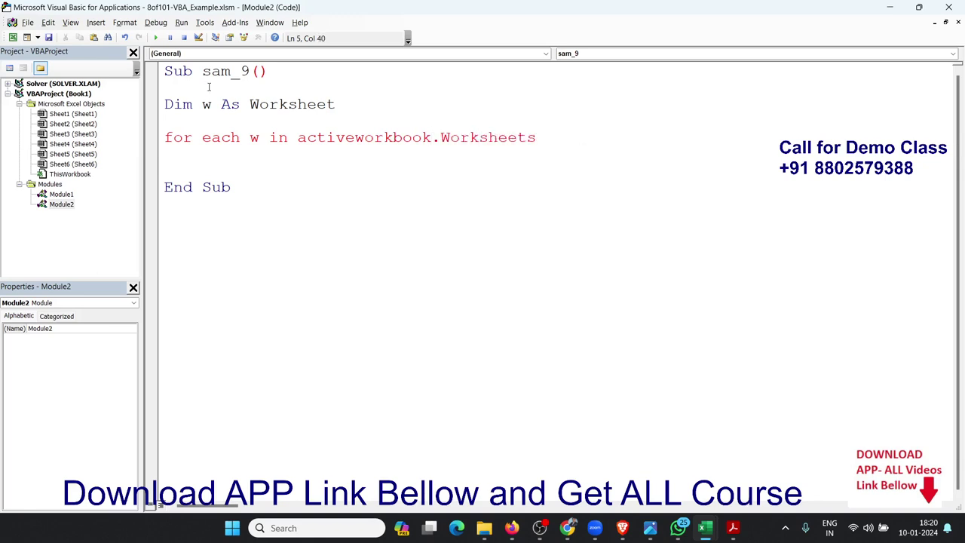
key(Return)
key(Return)
key(Return)
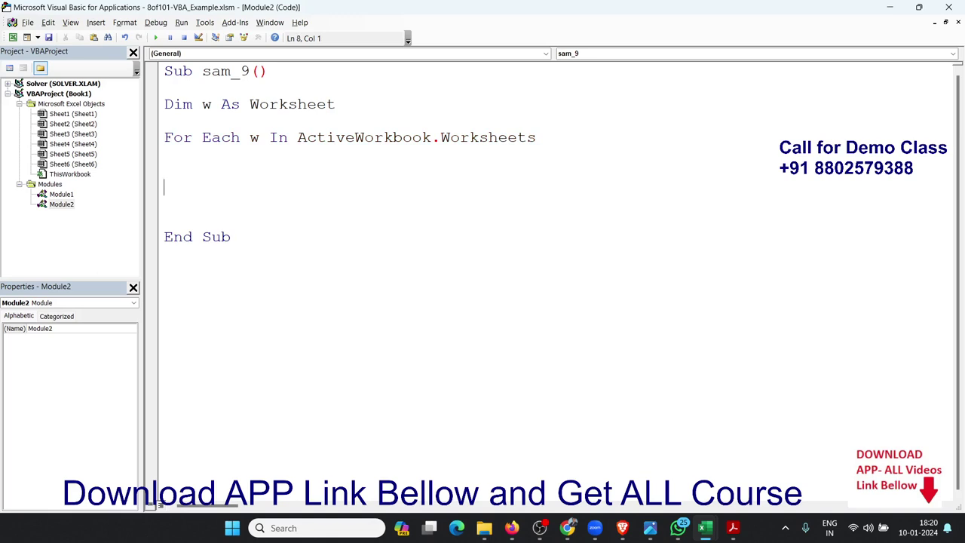
text(next )
text(w)
key(Return)
click(164, 171)
key(Return)
key(Return)
key(Up)
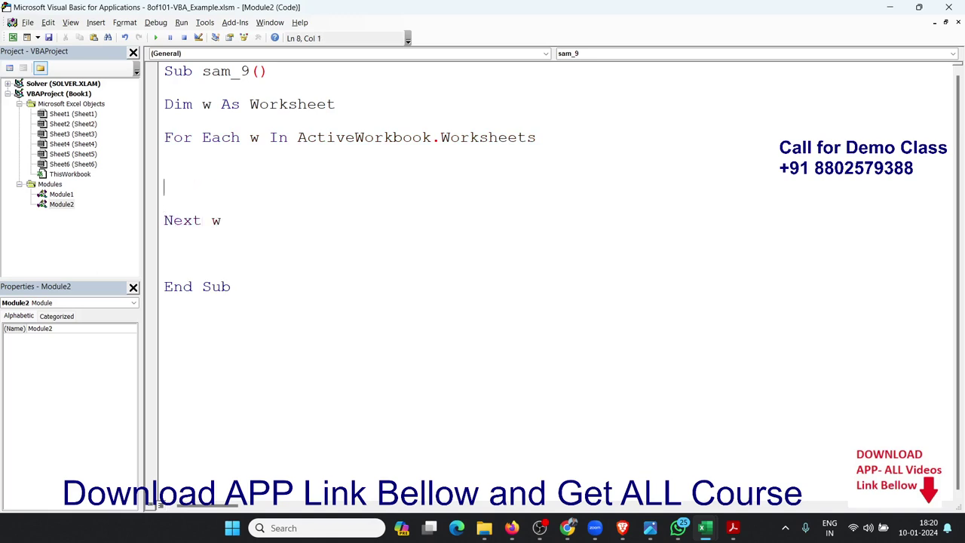
key(Up)
Back in Excel, begin renaming the Sheet1 tab to Data.
key(alt+F11)
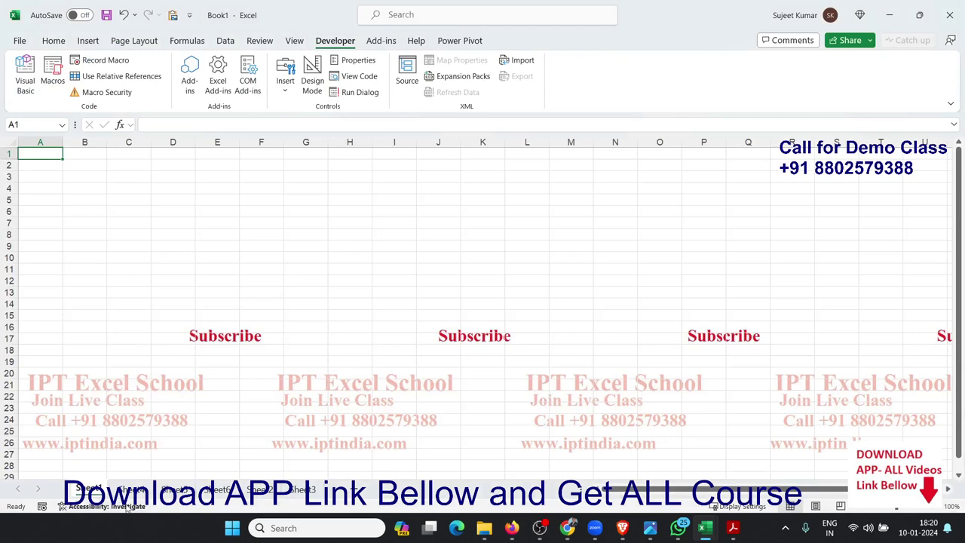
double_click(88, 490)
text(Data)
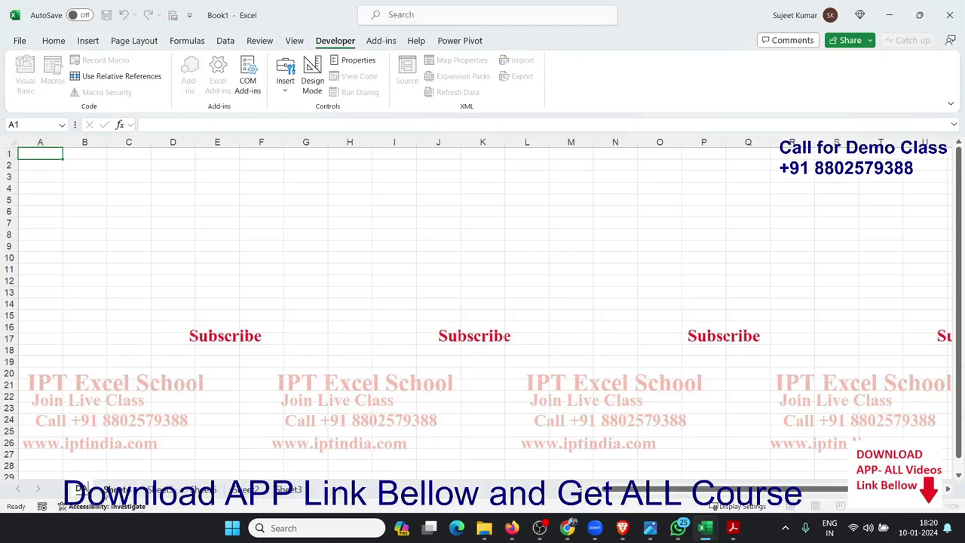
key(BackSpace)
key(BackSpace)
key(BackSpace)
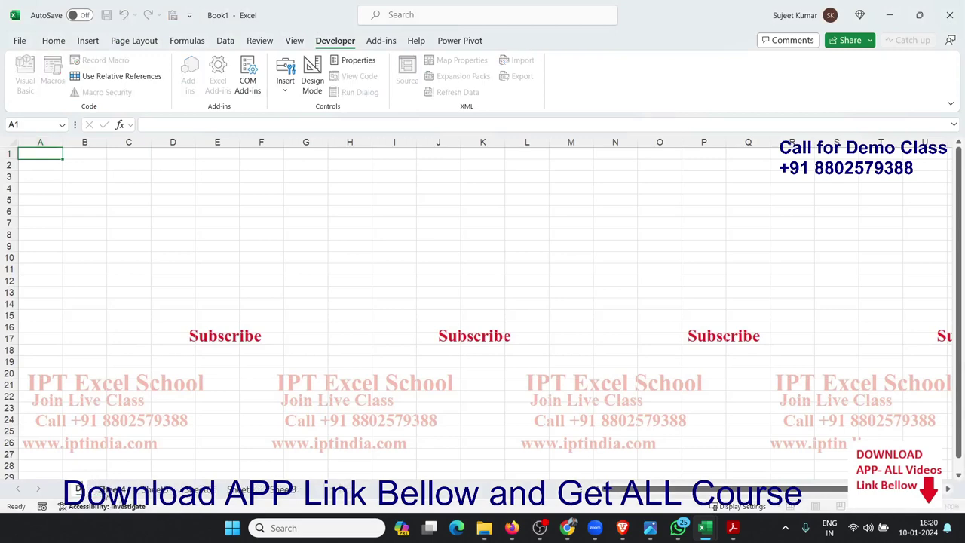
Finish renaming the first sheet to Data and return to the Module2 code.
text(ata)
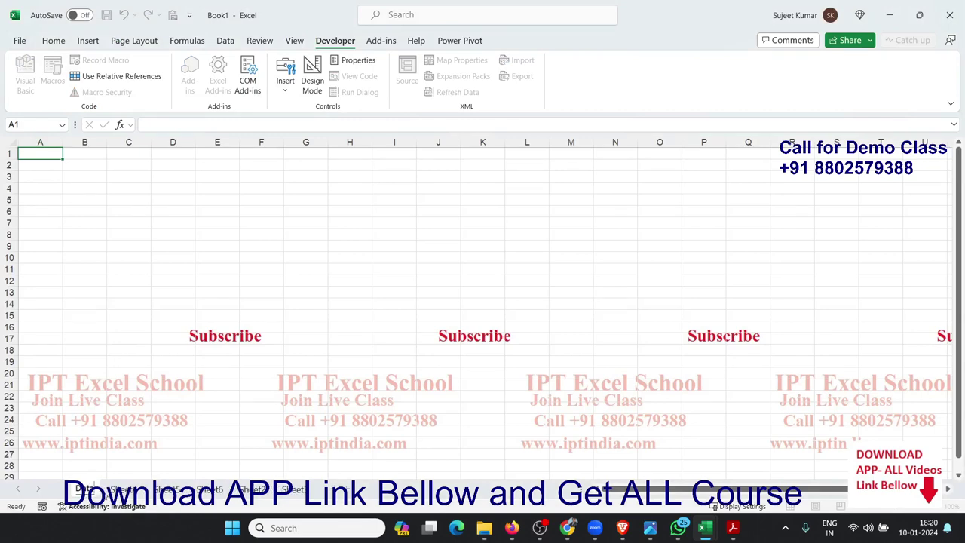
click(141, 296)
key(alt+F11)
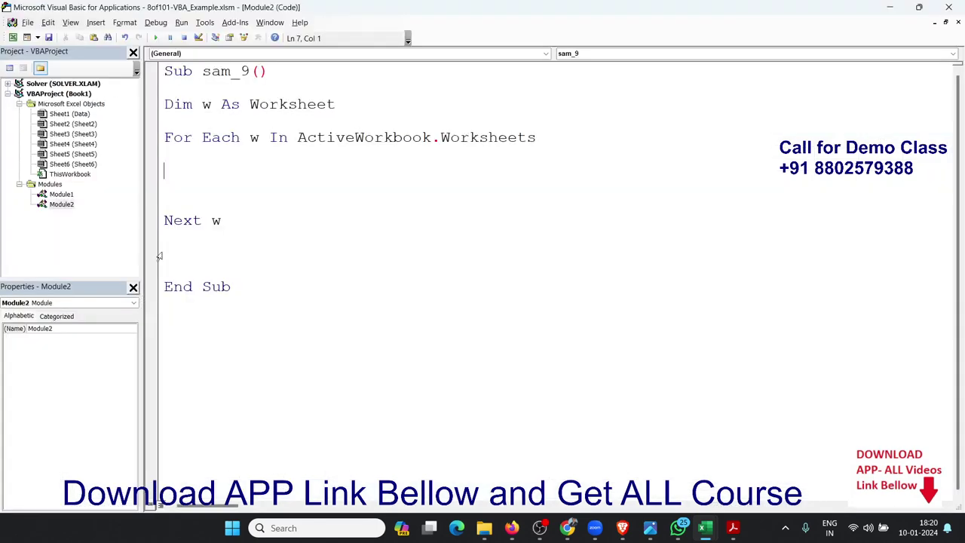
Add an If w.Name <> "Data" Then … End If block inside the loop.
text(if )
text(w.nam)
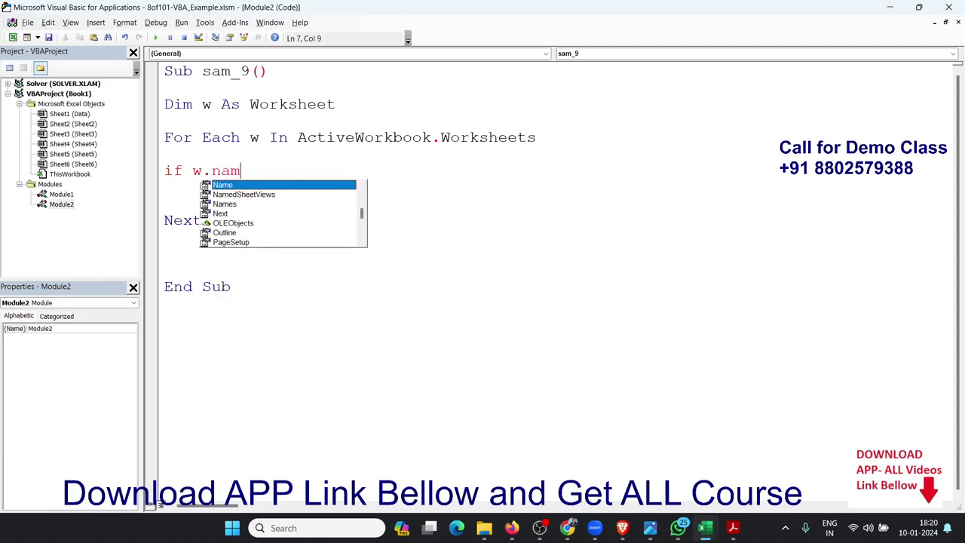
text(e)
text(<>"Da)
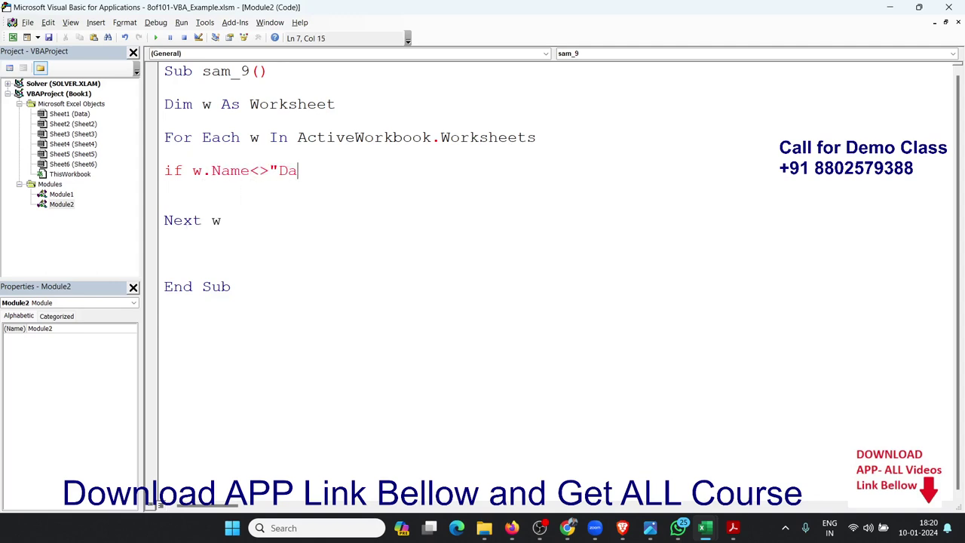
text(ta" then)
key(Return)
key(Return)
key(Return)
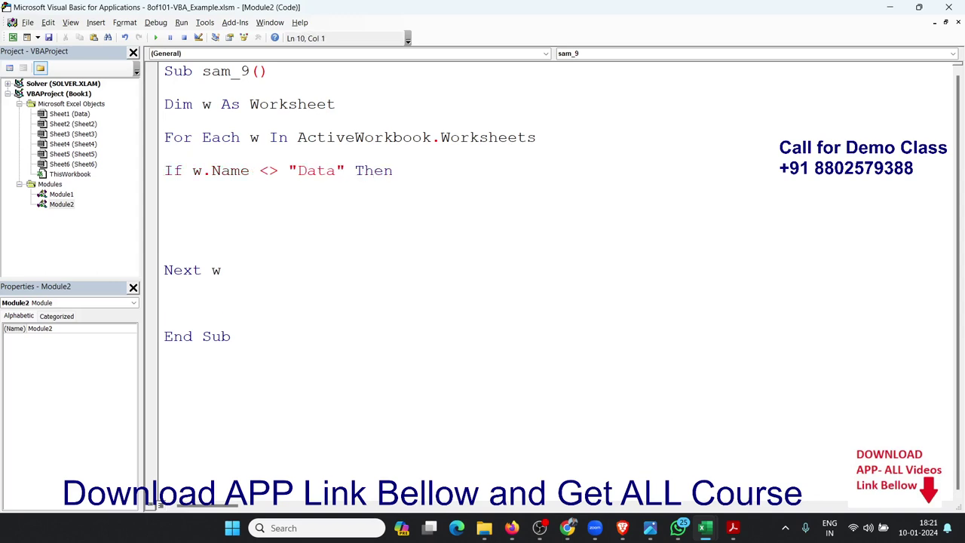
text(ned)
key(BackSpace)
key(BackSpace)
key(BackSpace)
text(end )
text(if)
key(Up)
key(Return)
key(Return)
key(Up)
key(Up)
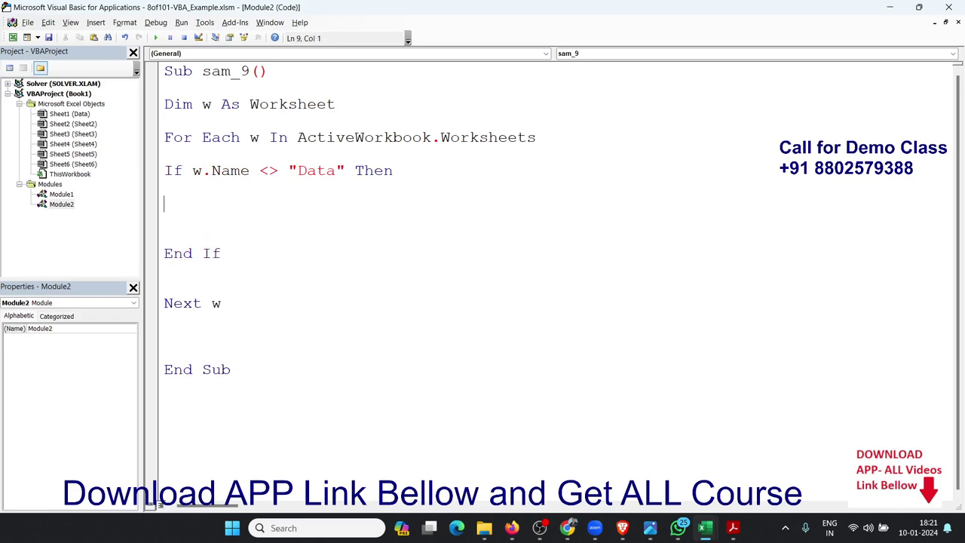
Write w.Visible = inside the If block, trying xlSheetVeryHidden and then xlSheetVisible.
text(w.)
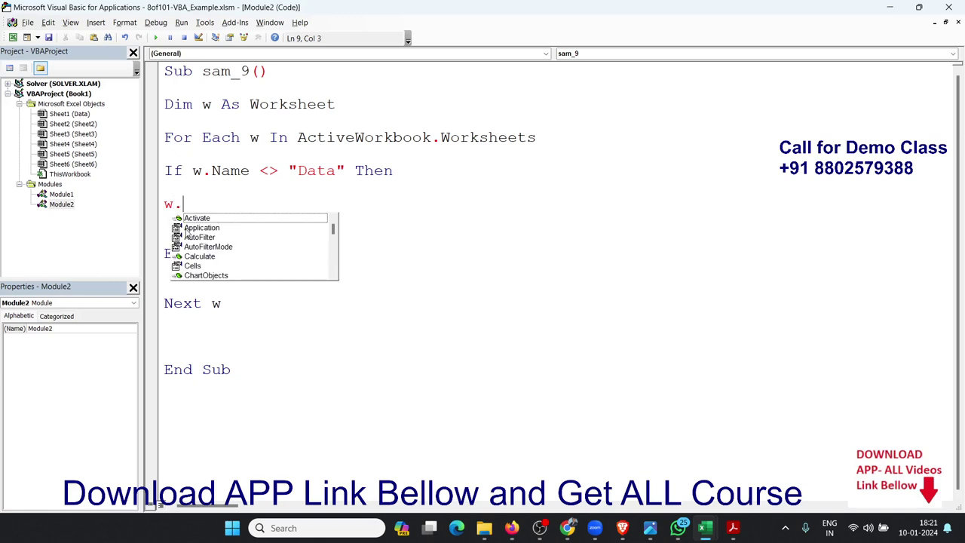
text(vi)
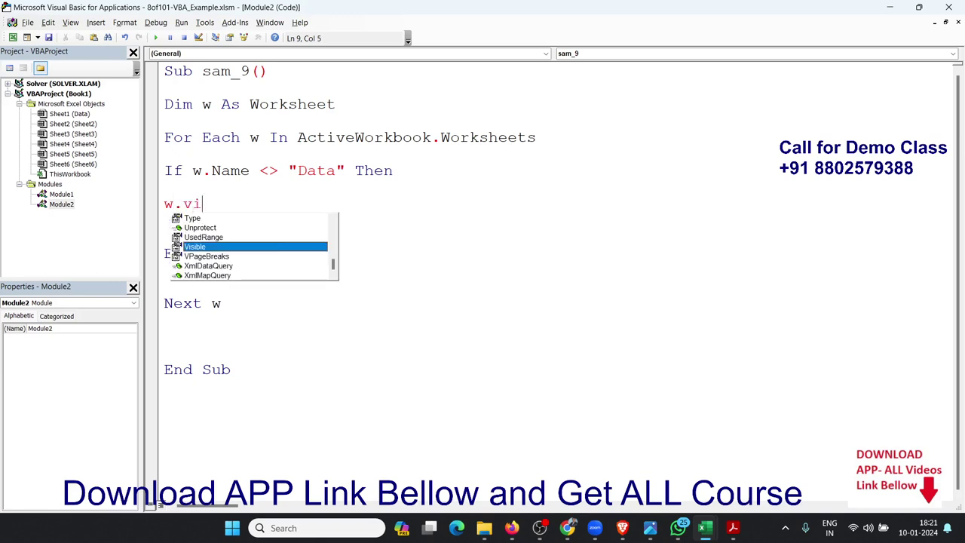
key(Tab)
text(=)
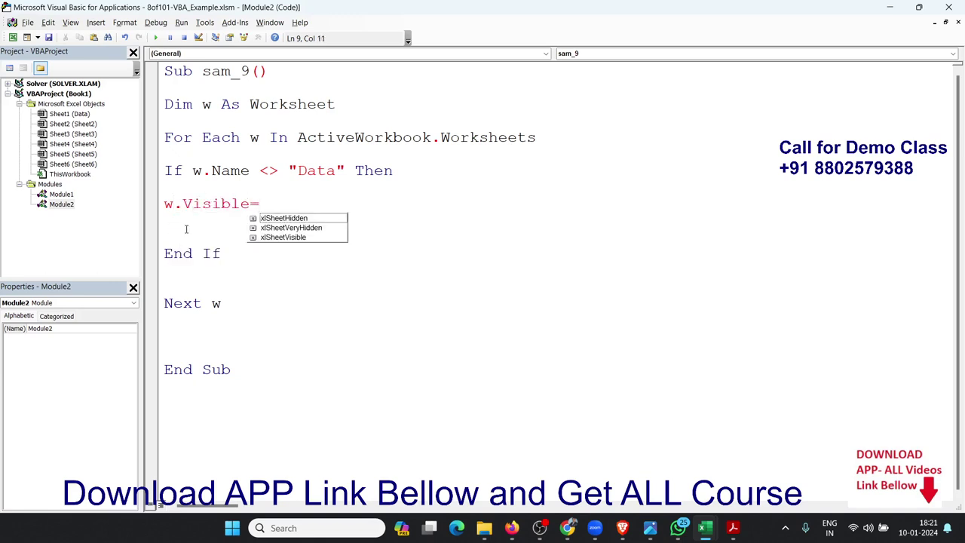
key(Down)
key(Down)
key(Tab)
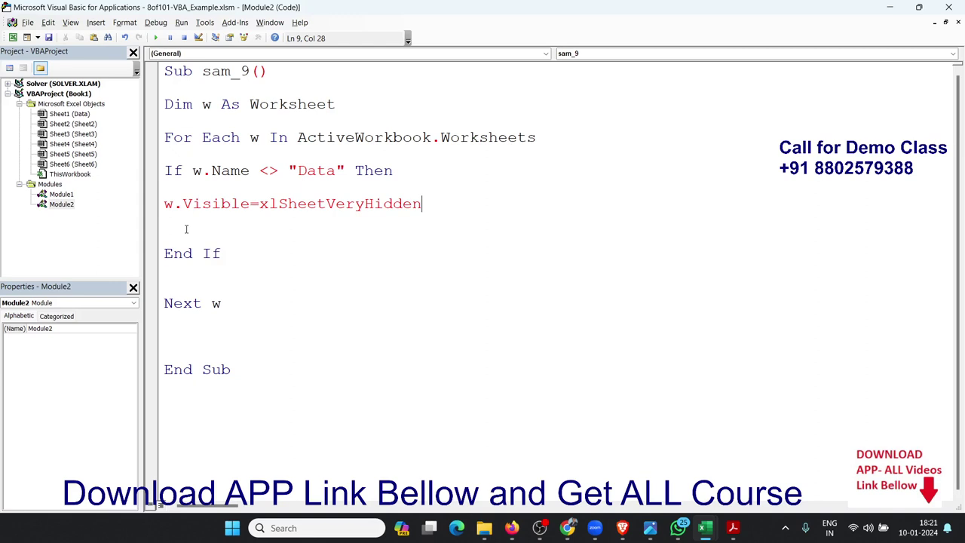
key(BackSpace)
key(BackSpace)
key(BackSpace)
key(BackSpace)
key(BackSpace)
key(BackSpace)
key(BackSpace)
key(BackSpace)
key(BackSpace)
key(BackSpace)
key(BackSpace)
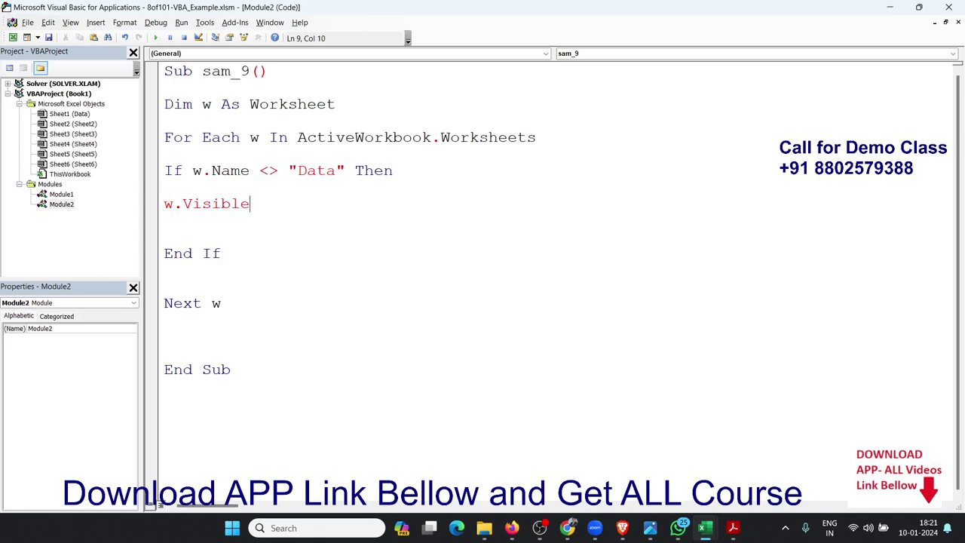
text(=)
key(Down)
key(Down)
key(Down)
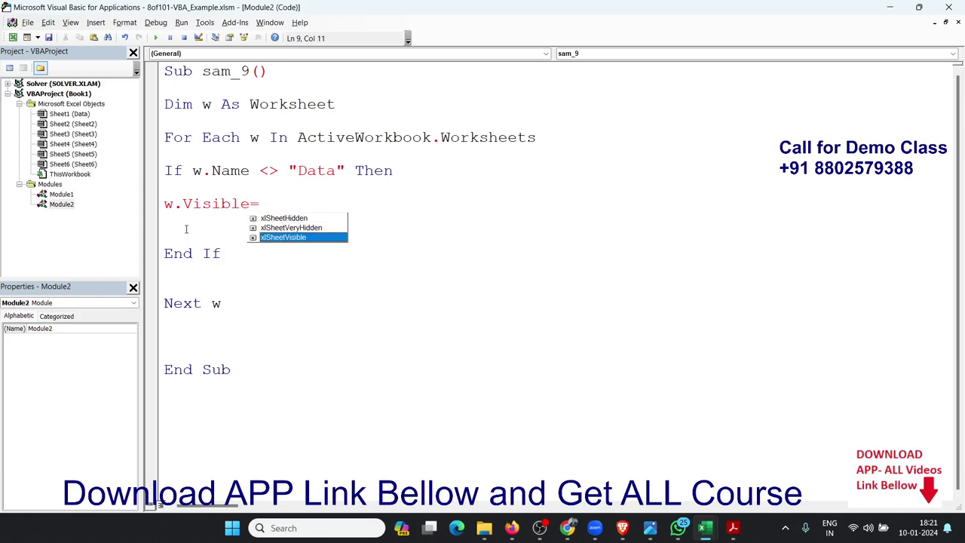
key(Tab)
Settle the assignment on w.Visible = xlSheetHidden and move to the line above Next w.
key(BackSpace)
key(BackSpace)
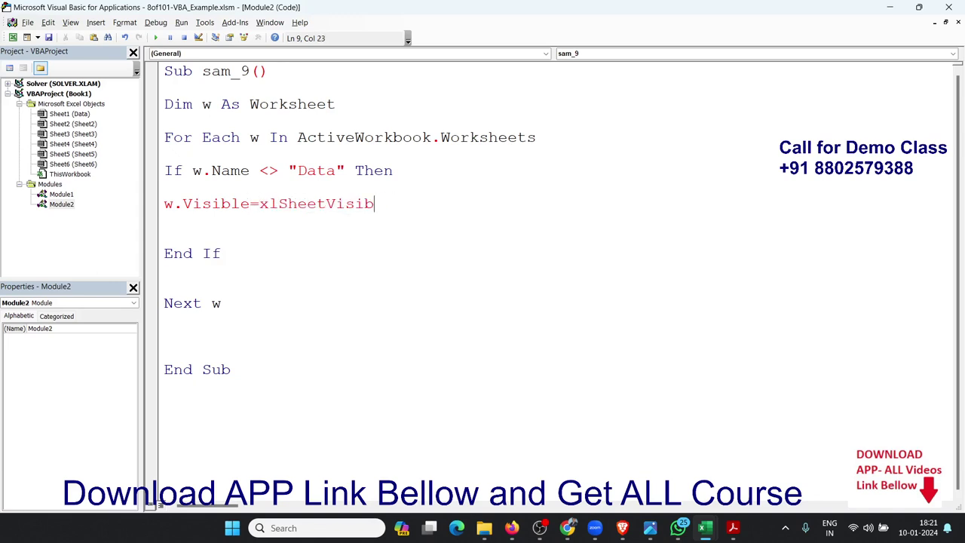
key(BackSpace)
key(BackSpace)
key(BackSpace)
key(BackSpace)
key(BackSpace)
key(BackSpace)
key(BackSpace)
text(=)
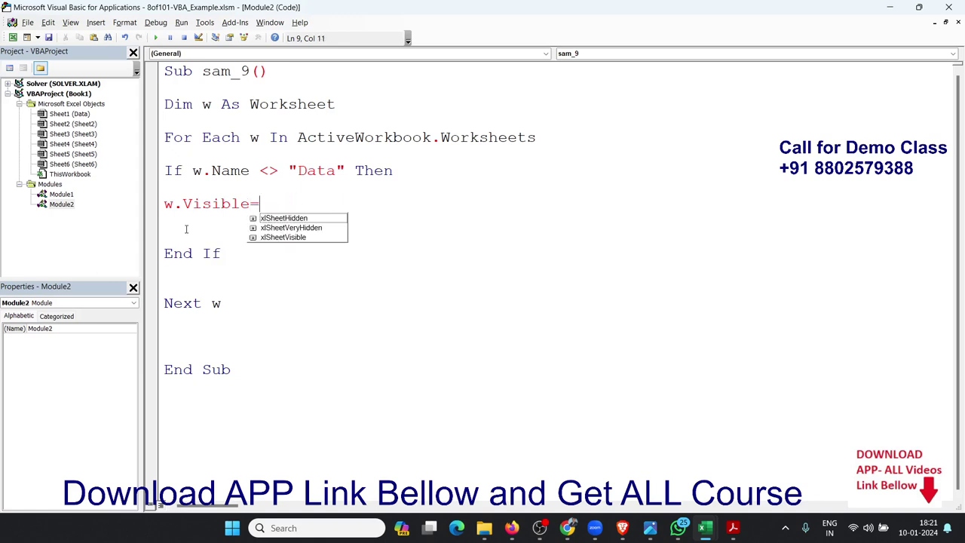
key(Down)
key(Tab)
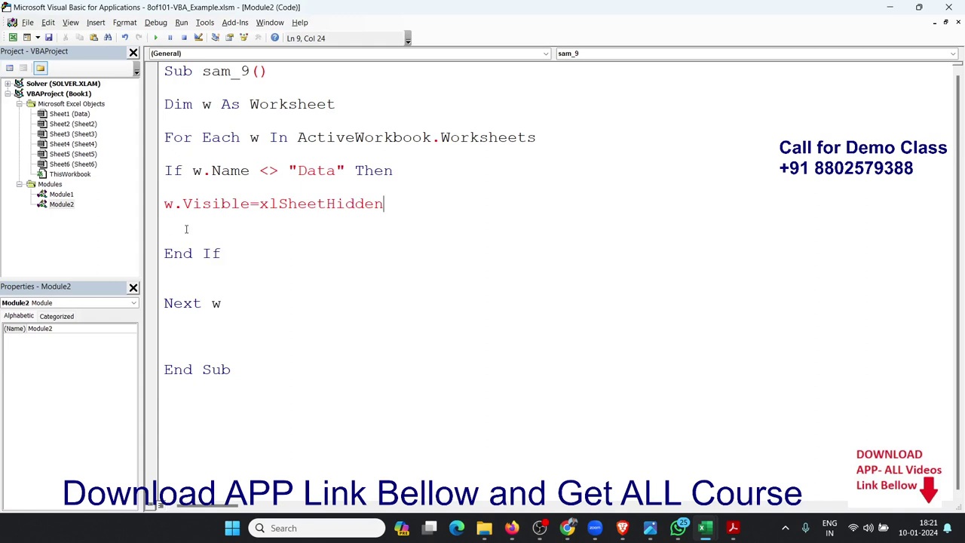
key(BackSpace)
key(BackSpace)
key(BackSpace)
key(BackSpace)
key(BackSpace)
key(BackSpace)
key(BackSpace)
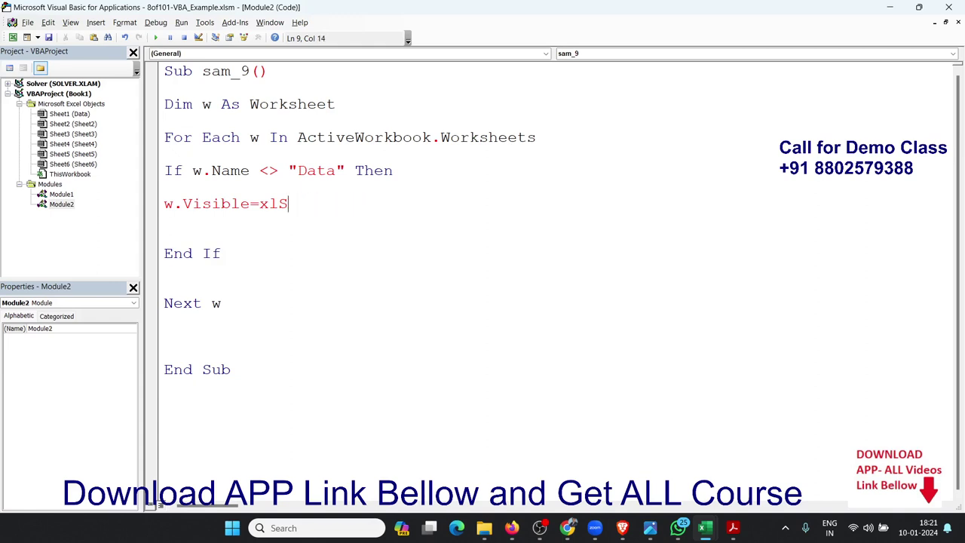
key(BackSpace)
key(BackSpace)
key(BackSpace)
key(BackSpace)
text(=)
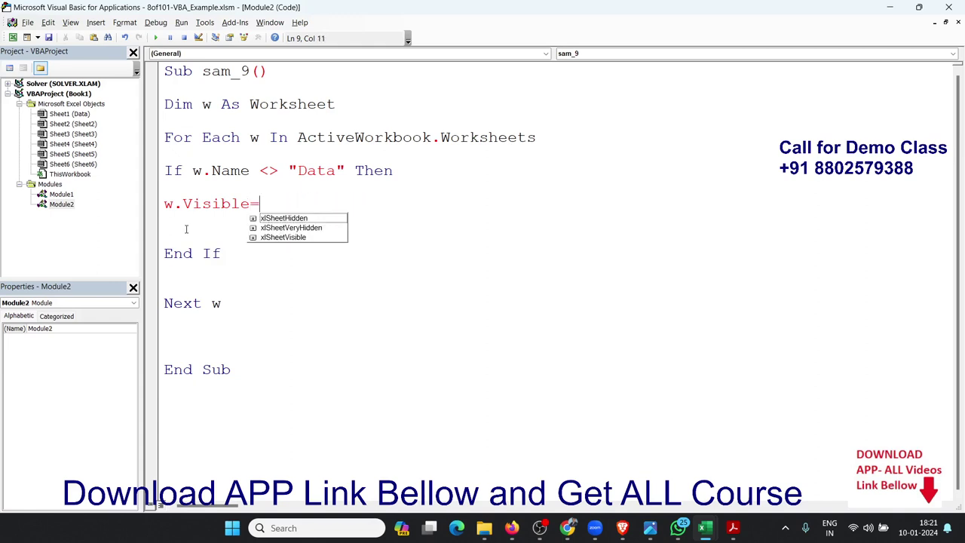
key(Tab)
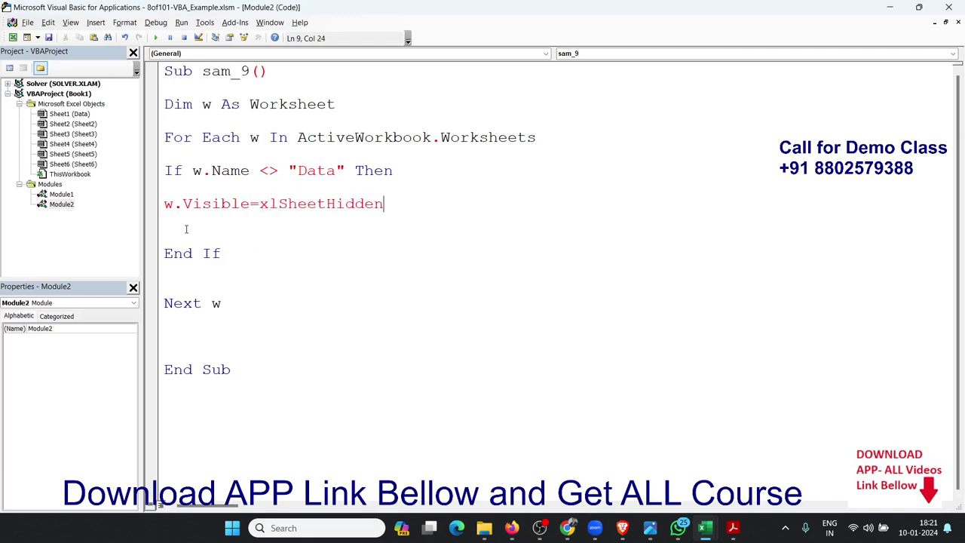
key(Down)
key(Down)
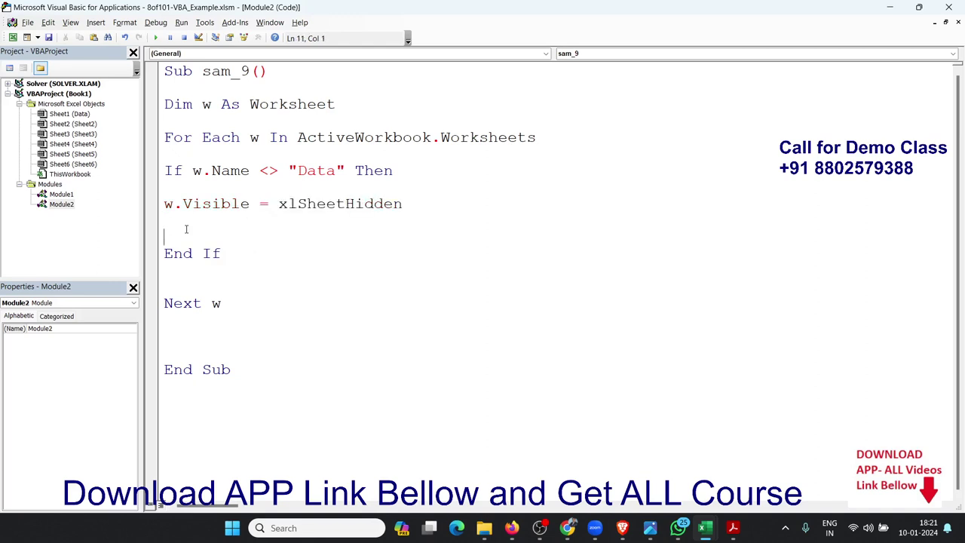
key(Down)
key(Down)
key(Down)
key(Down)
key(Down)
Add MsgBox "All Sheets have Hide" after Next w and switch back to Excel.
key(Return)
text(msg)
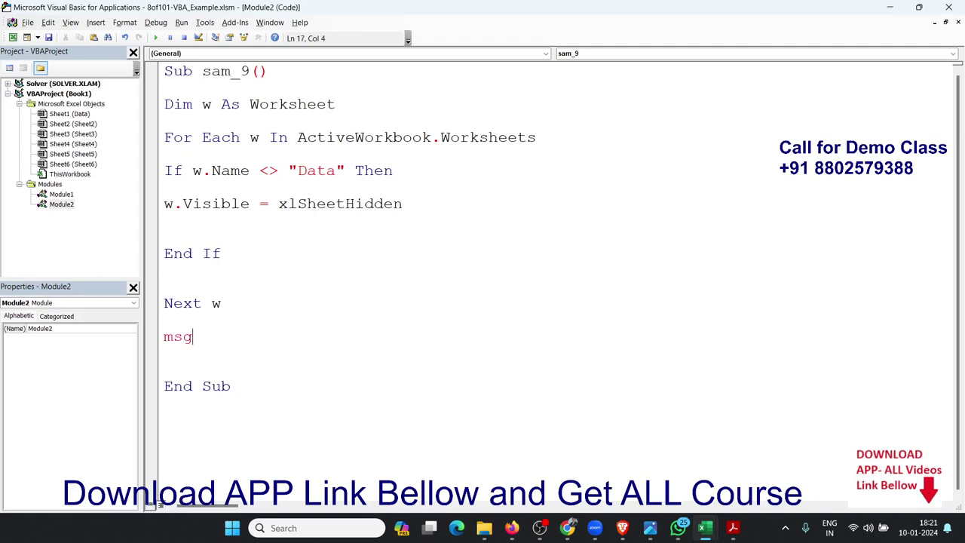
text(box ")
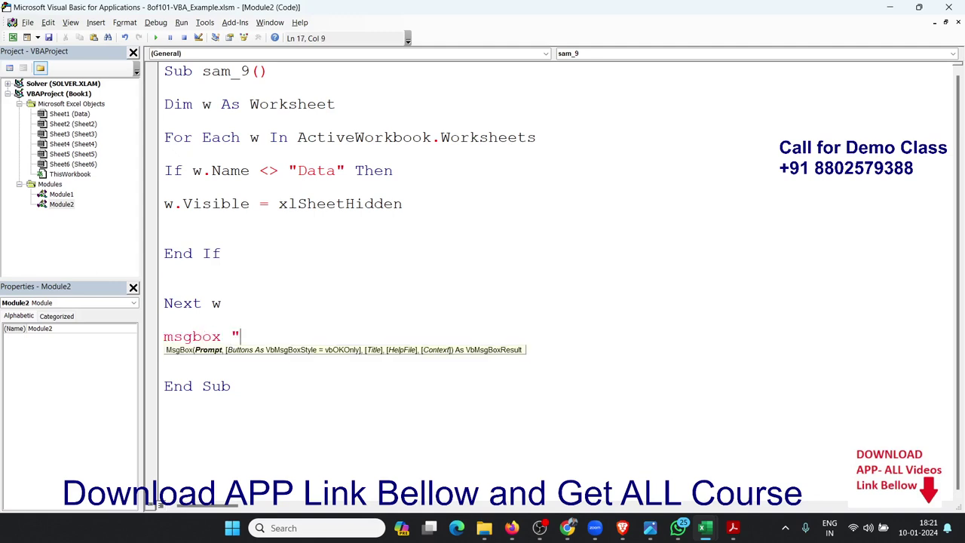
text(All Sheets )
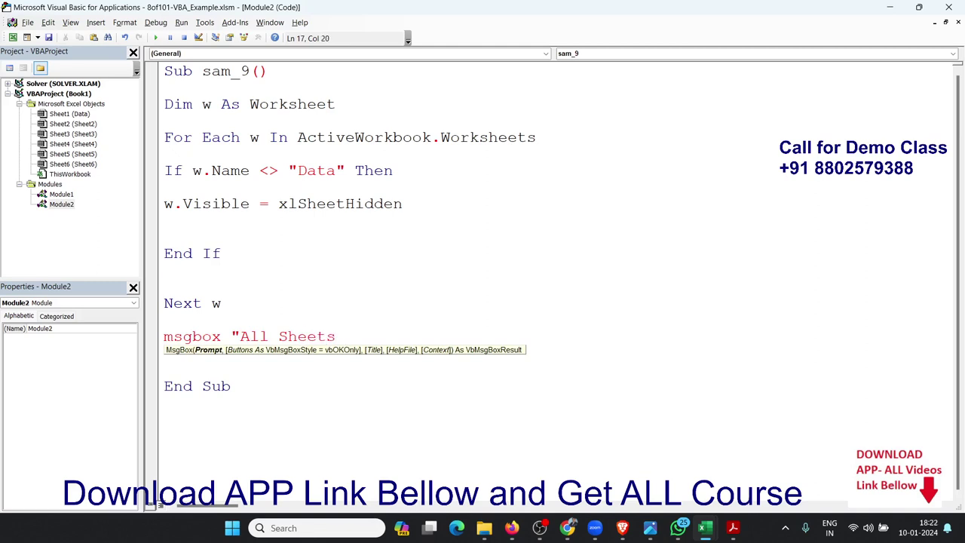
text(have )
text(Hide)
text(")
click(267, 217)
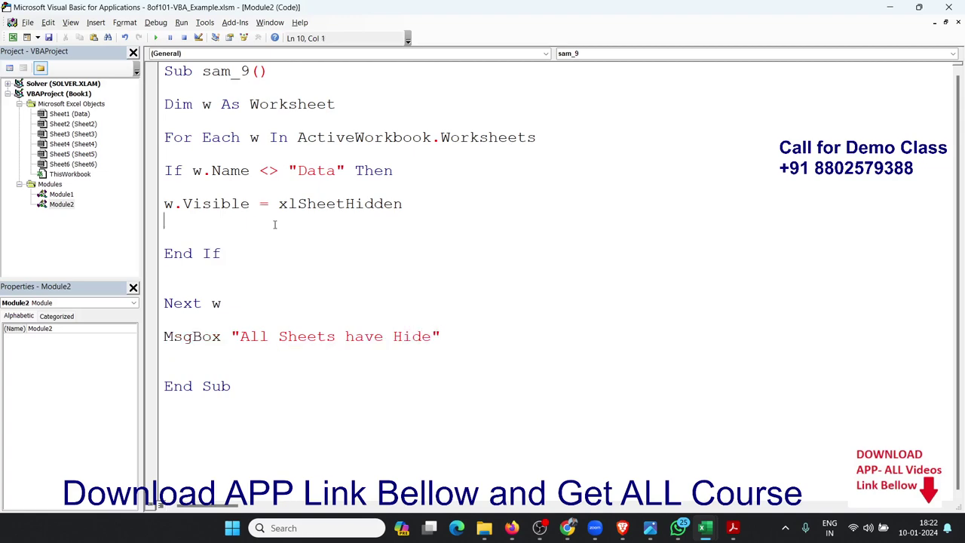
key(alt+F11)
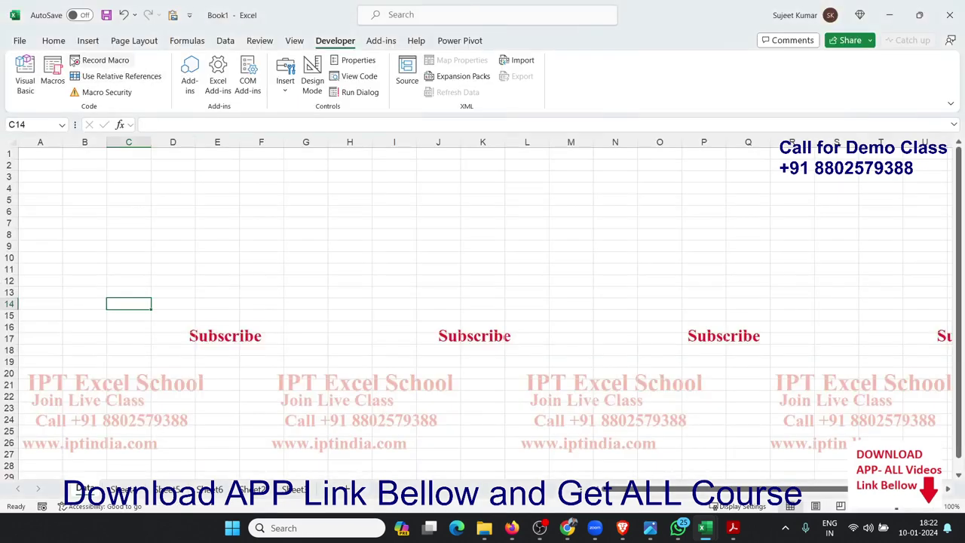
Run sam_9 from the Macros list, dismiss the 'All Sheets have Hide' message, and reopen the code.
click(53, 75)
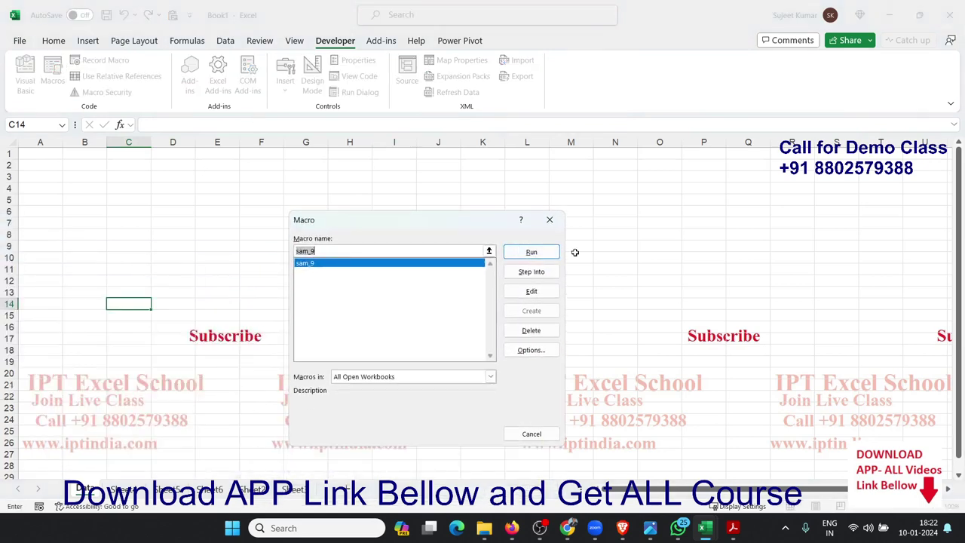
click(532, 252)
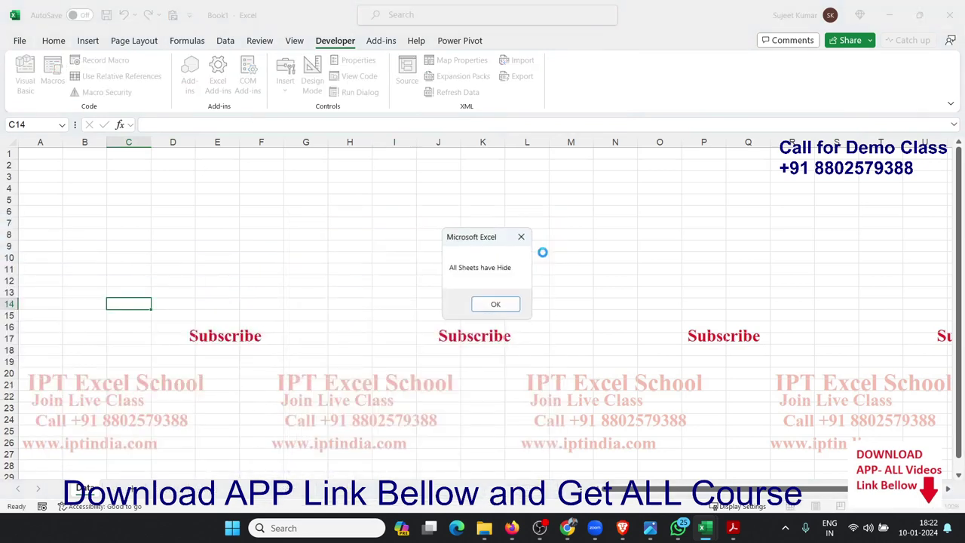
click(495, 306)
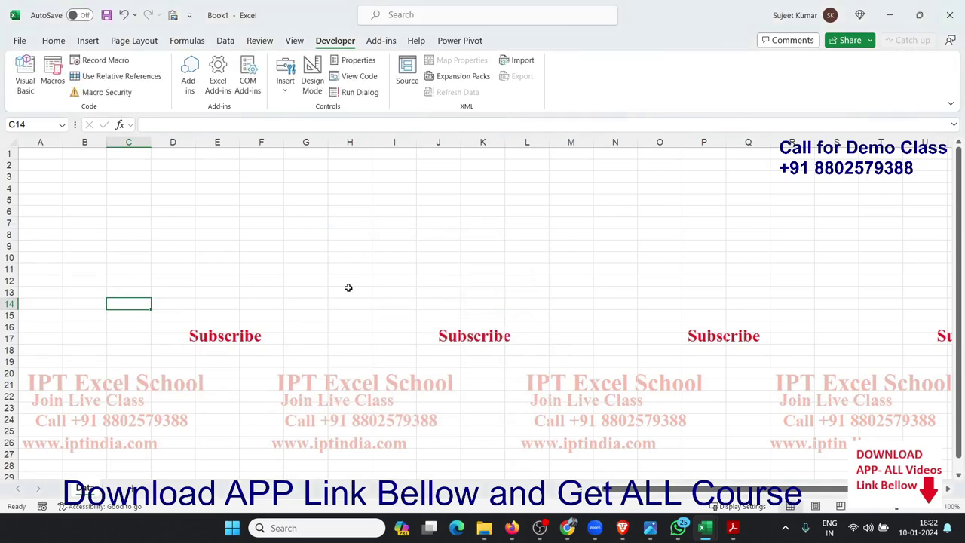
key(alt+F11)
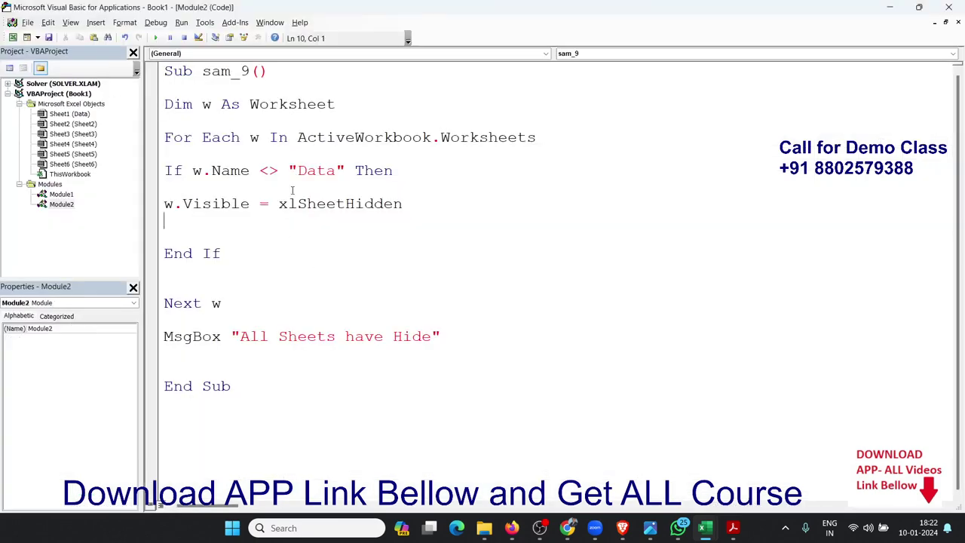
Create an empty Workbook_Open procedure in the ThisWorkbook code.
double_click(300, 204)
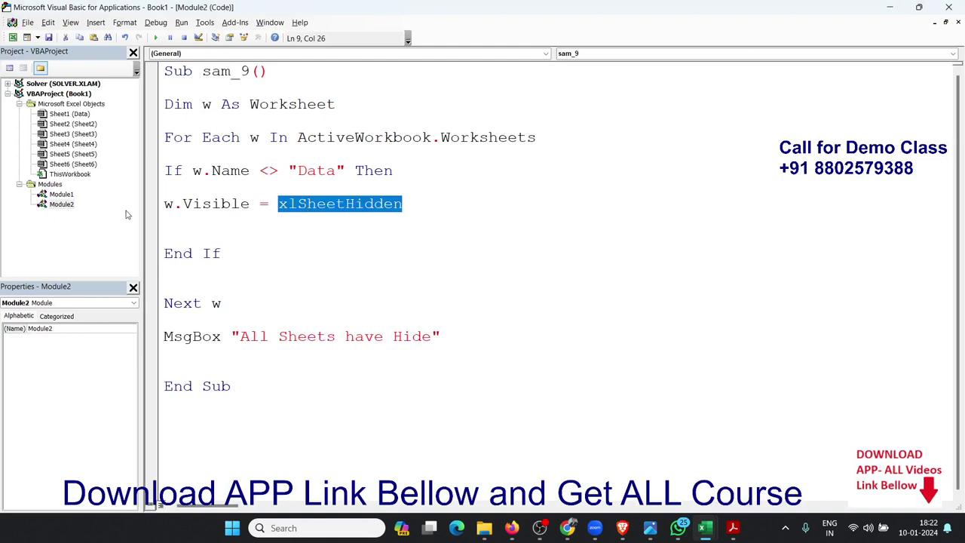
double_click(86, 176)
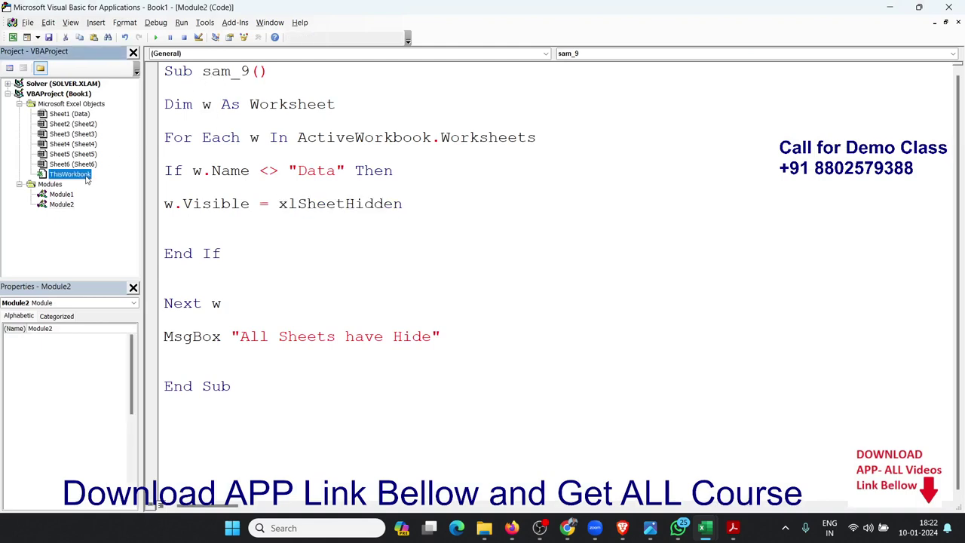
click(276, 58)
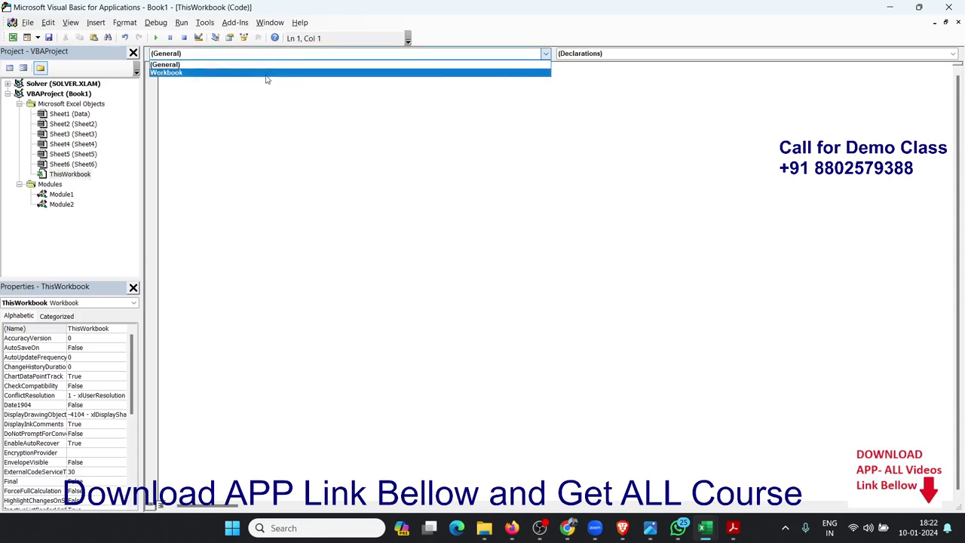
click(268, 75)
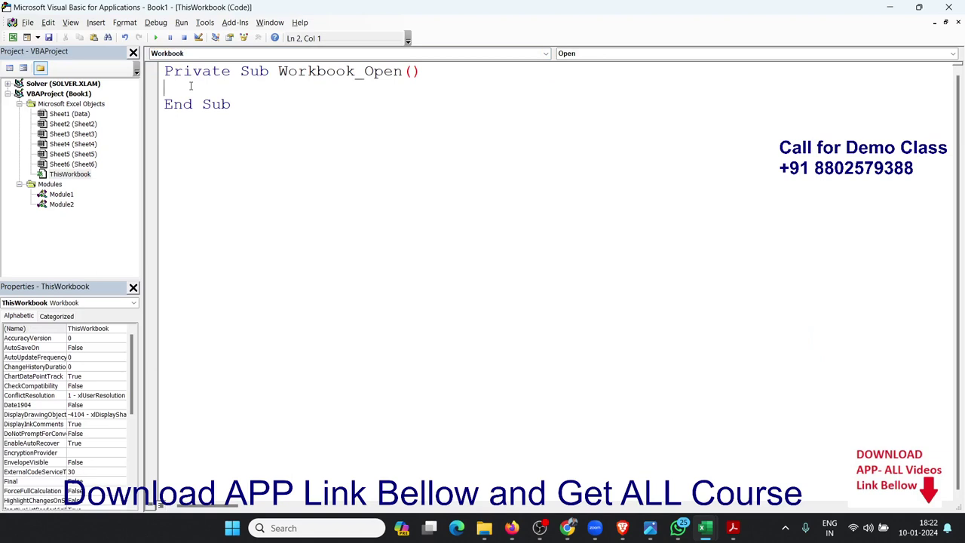
Go back through Module1 to the sam_9 code in Module2.
double_click(57, 195)
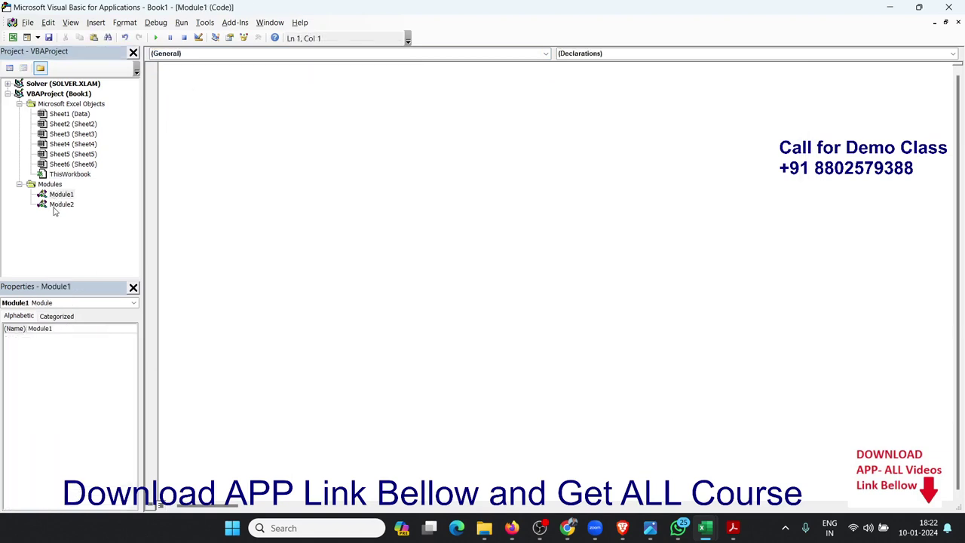
double_click(56, 205)
click(385, 236)
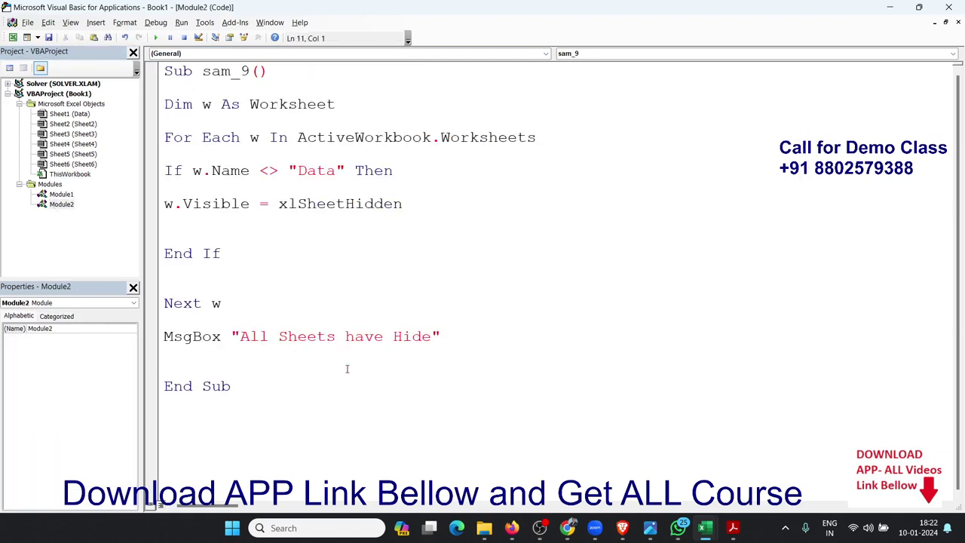
Select the whole sam_9 procedure, then minimize the VBA editor to return to the Book1 workbook.
click(298, 400)
drag(297, 399, 167, 49)
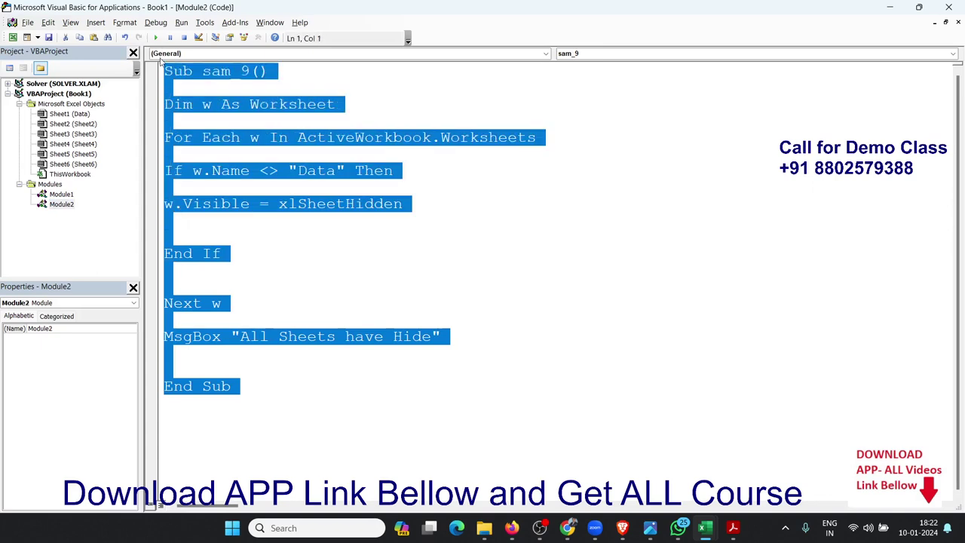
click(890, 7)
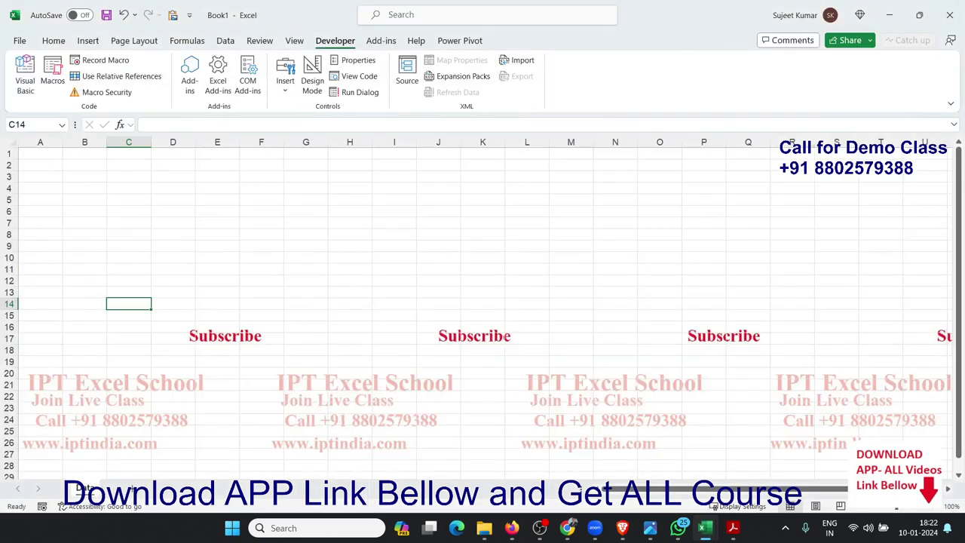
key(alt)
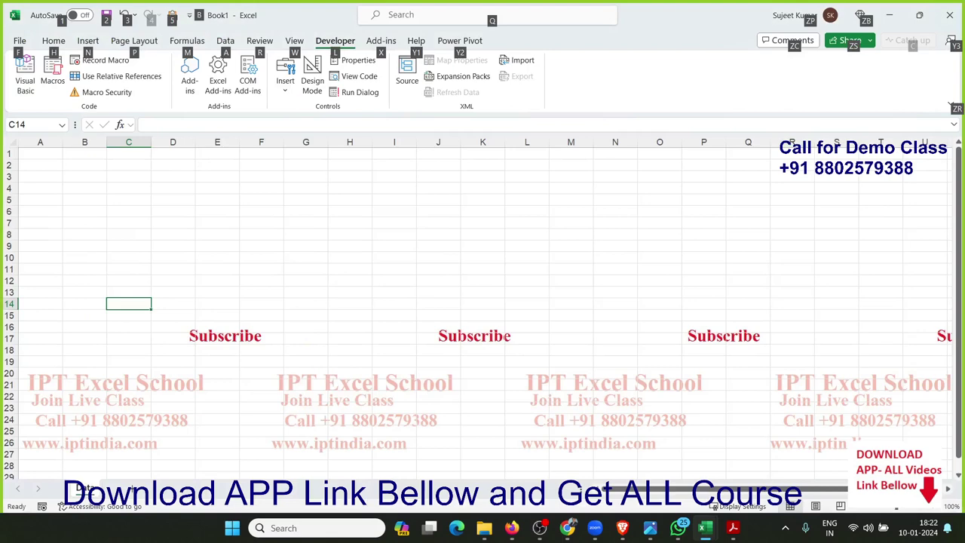
click(188, 242)
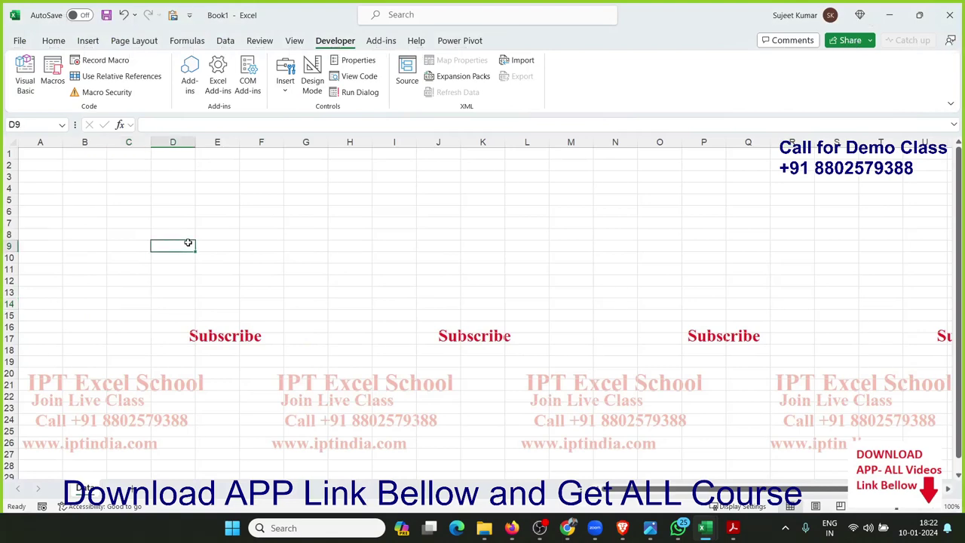